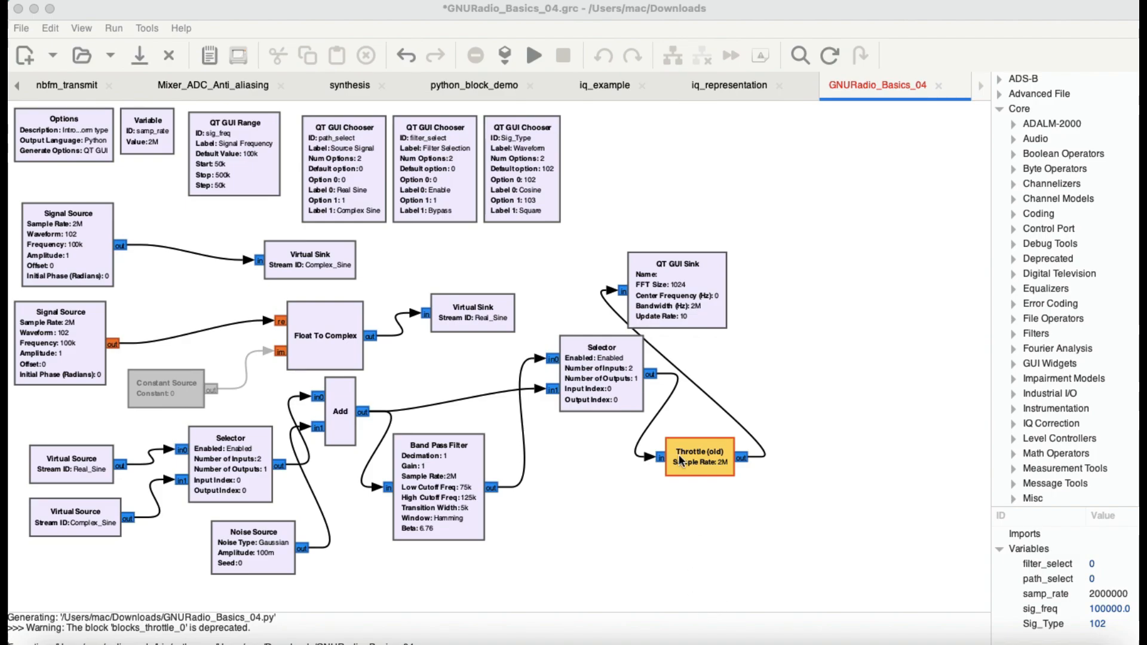
Run the flowgraph.
{"action": "left_click", "coordinate": [790, 335]}
{"action": "key", "text": "ctrl+plus"}
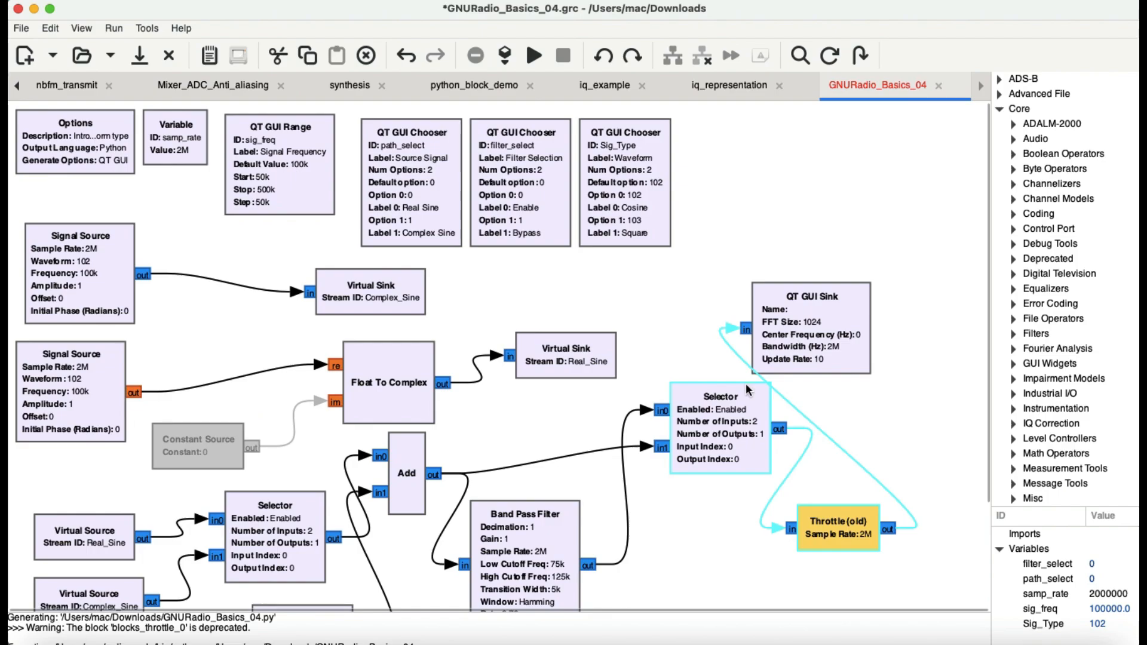
{"action": "scroll", "coordinate": [610, 366], "scroll_direction": "down", "scroll_amount": 2}
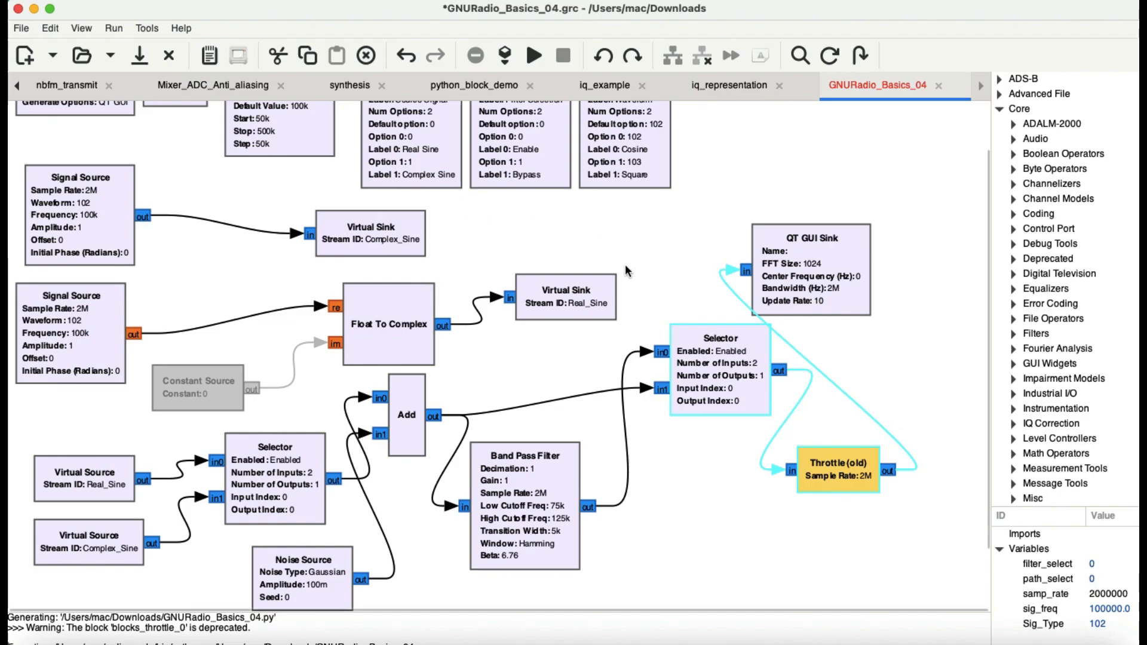
{"action": "left_click", "coordinate": [653, 237]}
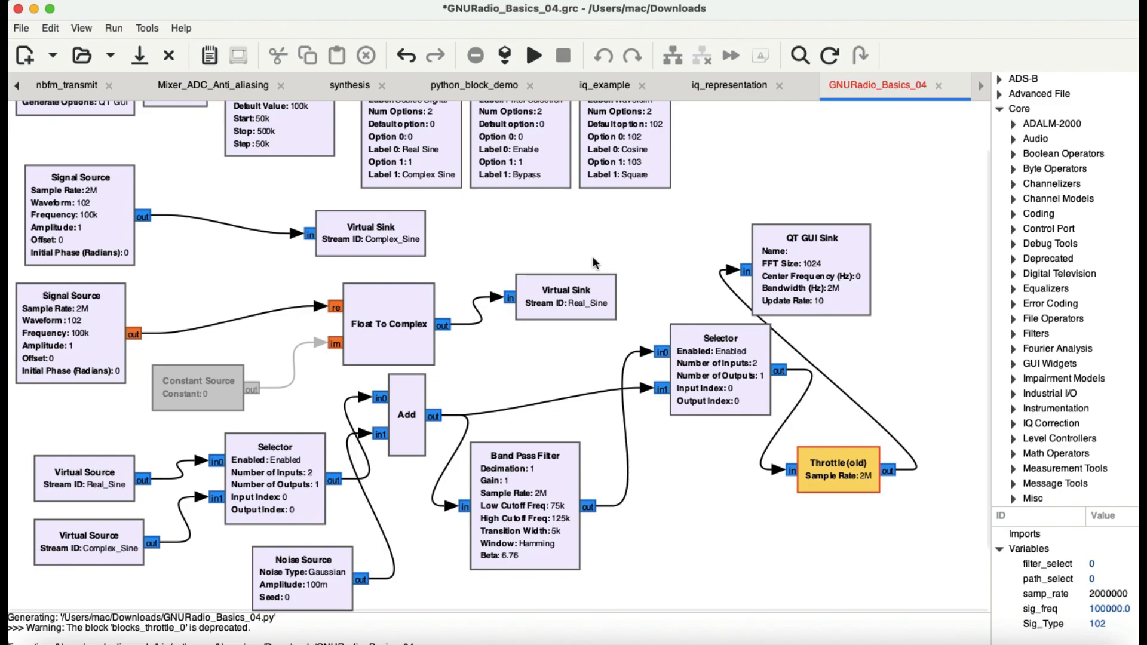
{"action": "left_click", "coordinate": [534, 56]}
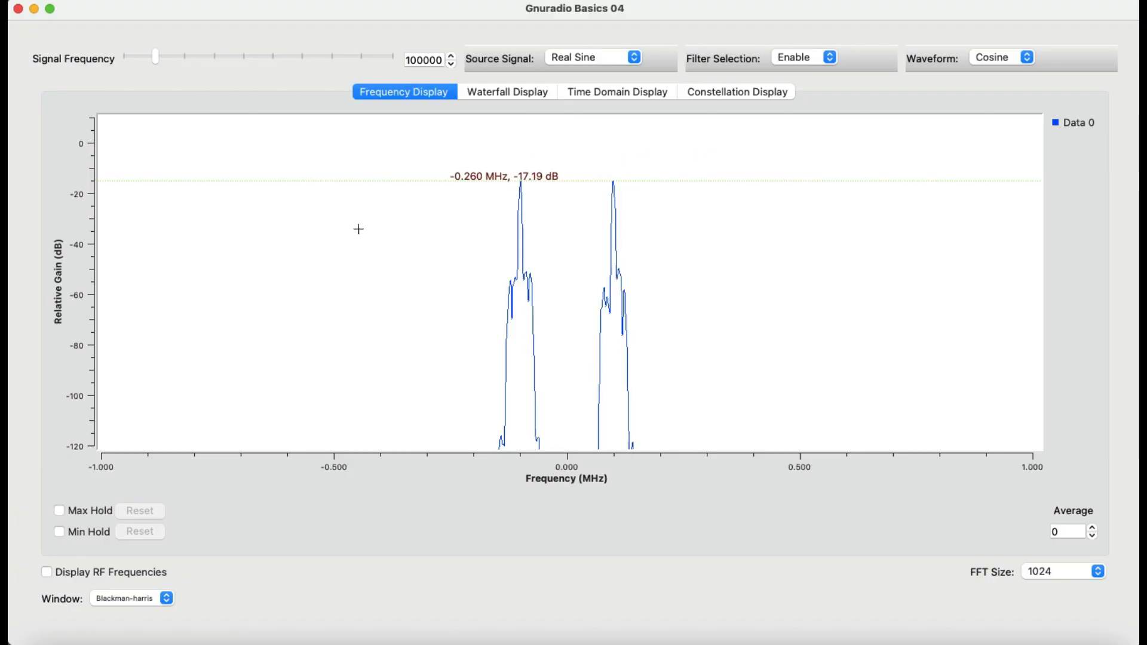
Turn on Display RF Frequencies and compare the Complex Sine source signal with Real Sine on the spectrum.
{"action": "left_click", "coordinate": [45, 572]}
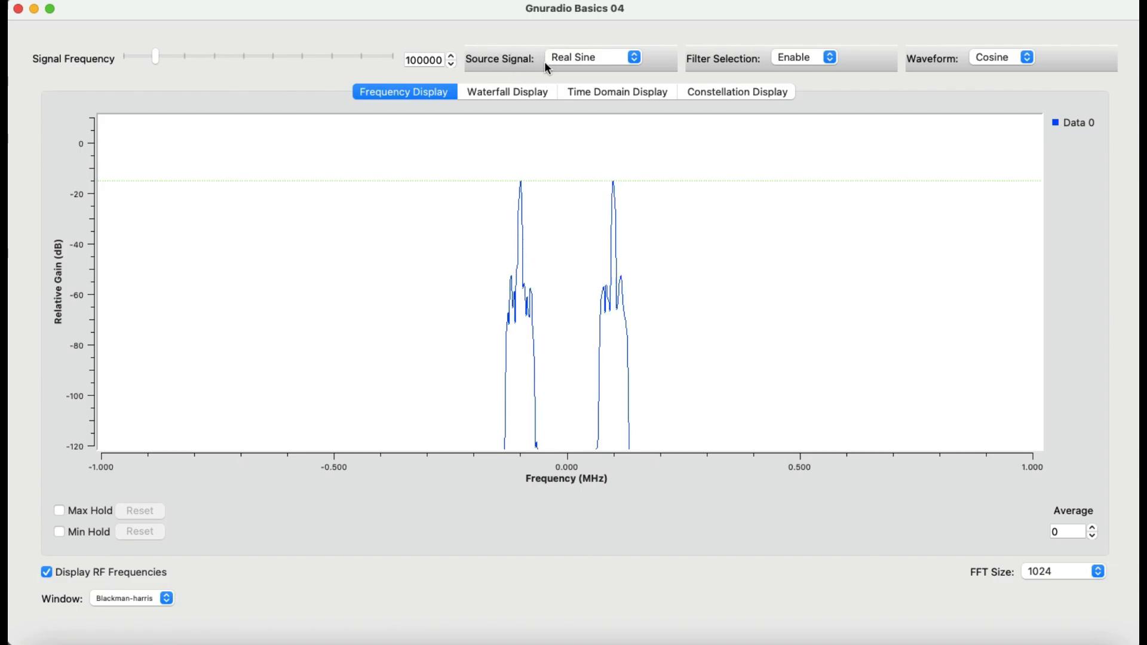
{"action": "left_click", "coordinate": [635, 57]}
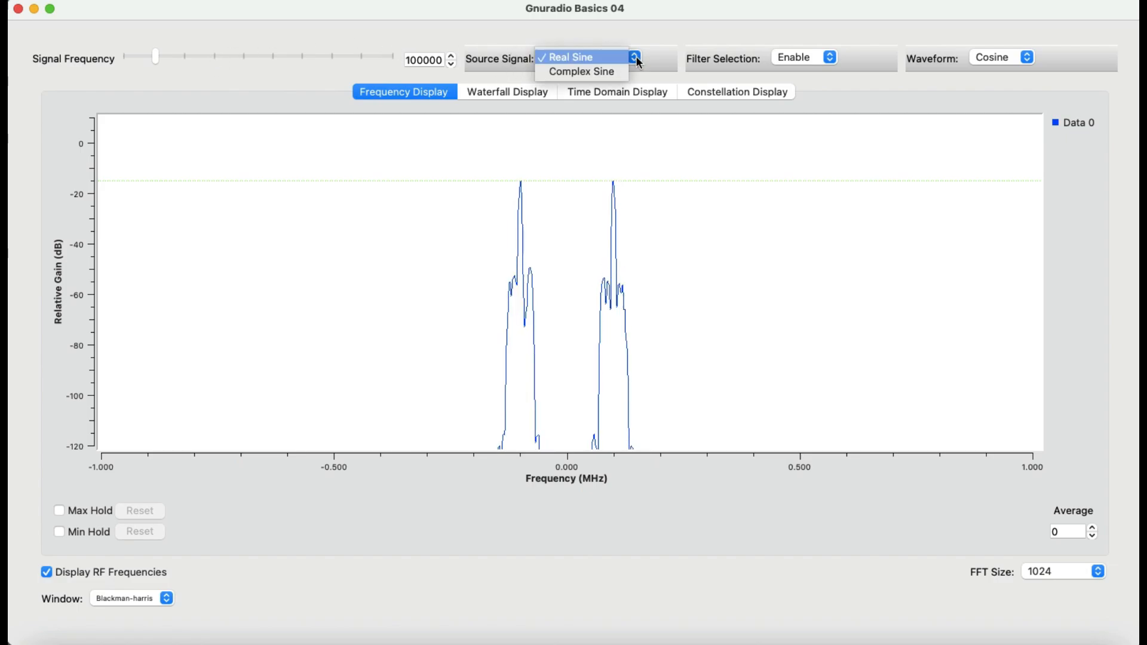
{"action": "left_click", "coordinate": [611, 72]}
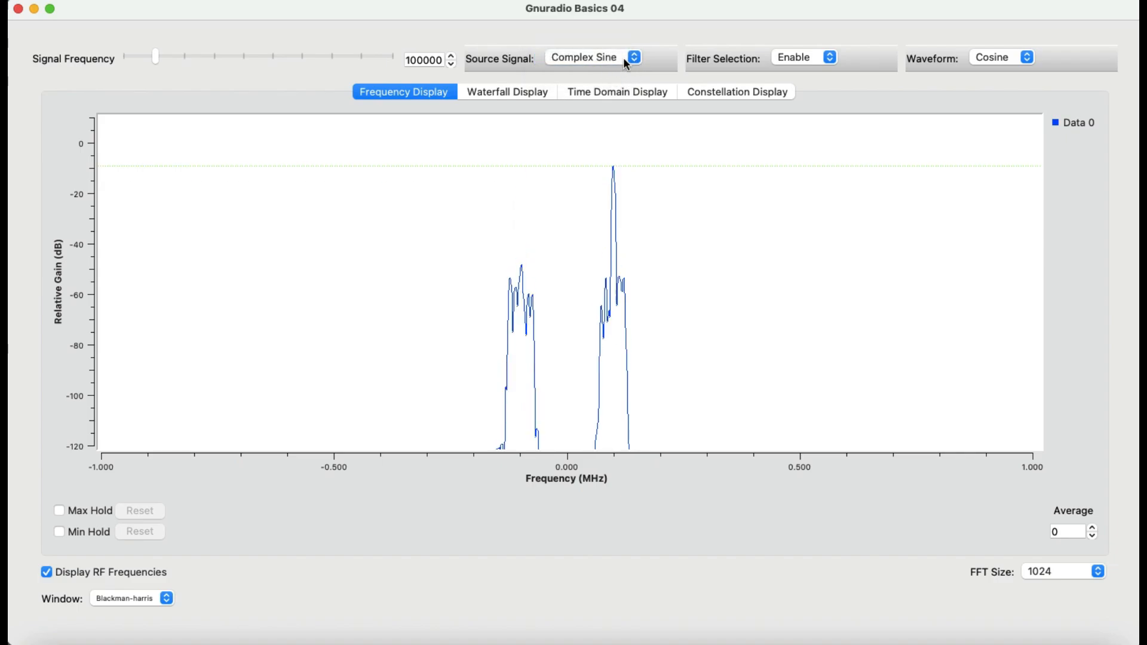
{"action": "left_click", "coordinate": [634, 57]}
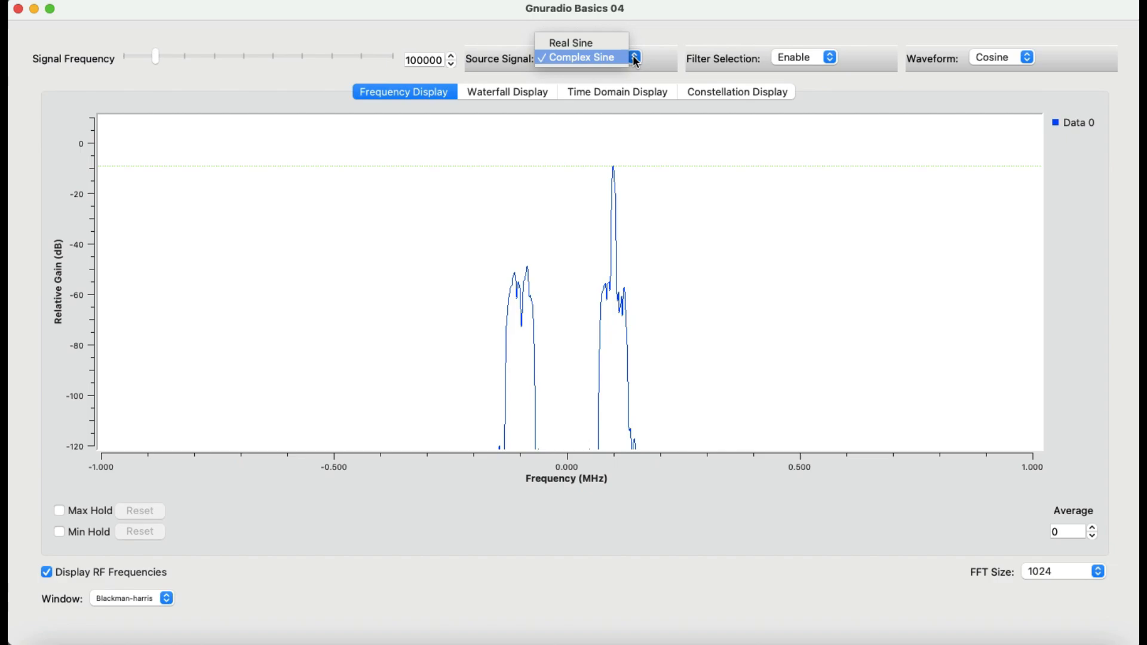
{"action": "left_click", "coordinate": [591, 44]}
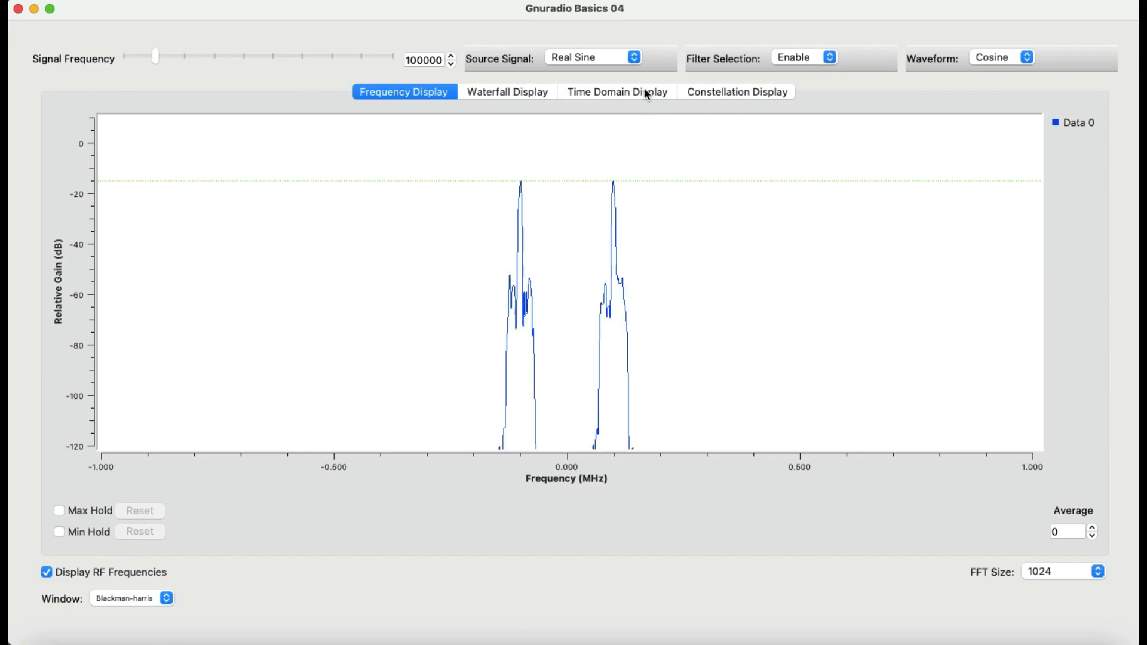
Switch the filter selection to Bypass and back to Enable.
{"action": "left_click", "coordinate": [830, 58]}
{"action": "left_click", "coordinate": [805, 74]}
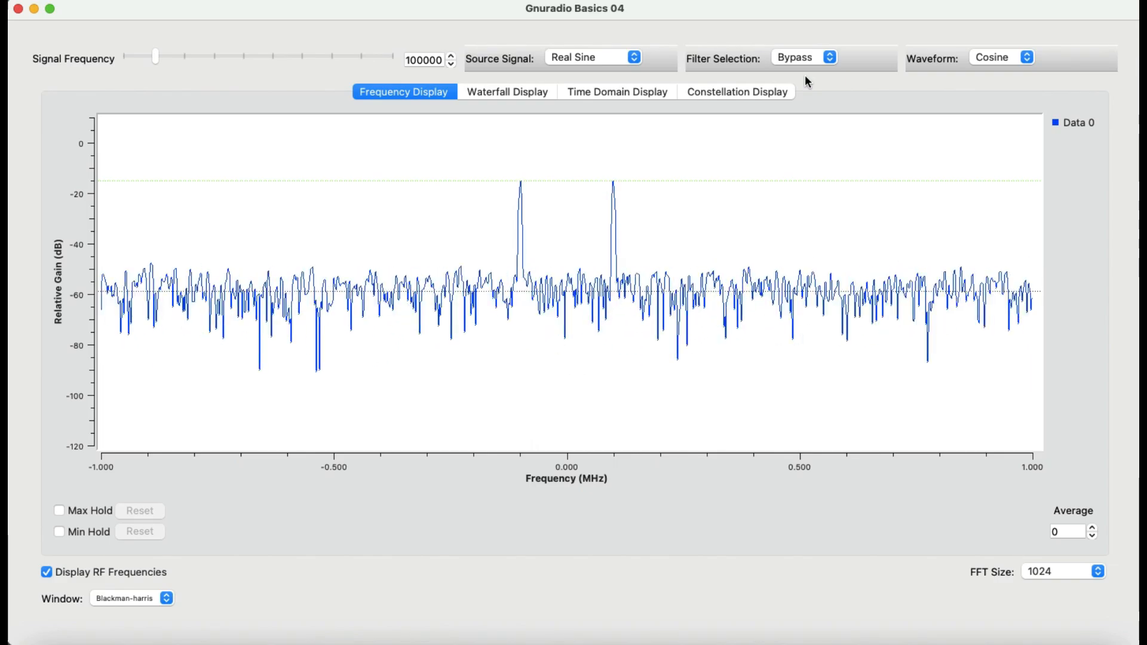
{"action": "left_click", "coordinate": [829, 58]}
{"action": "left_click", "coordinate": [810, 44]}
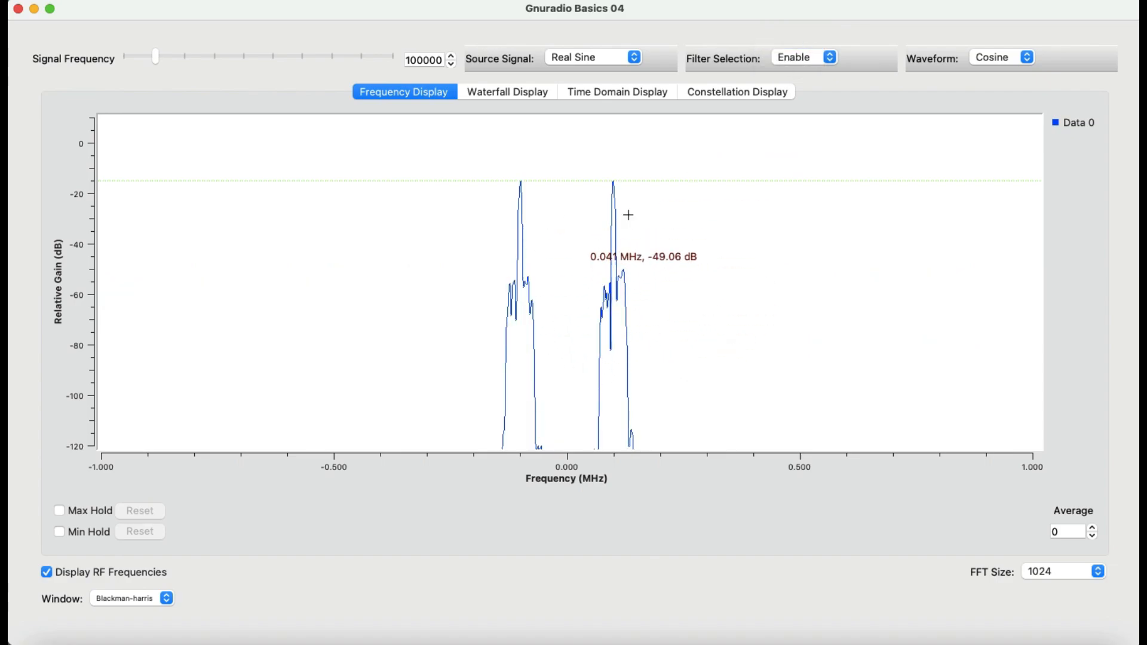
Open the time-domain display and set the waveform to Square.
{"action": "left_click", "coordinate": [1030, 59]}
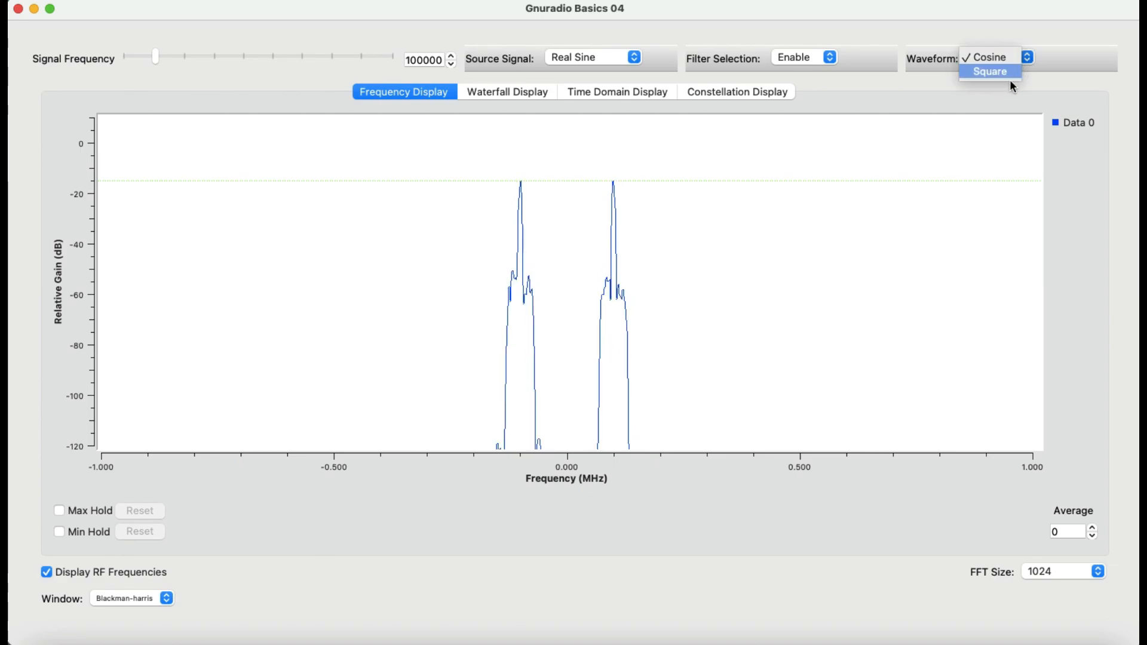
{"action": "left_click", "coordinate": [1010, 80]}
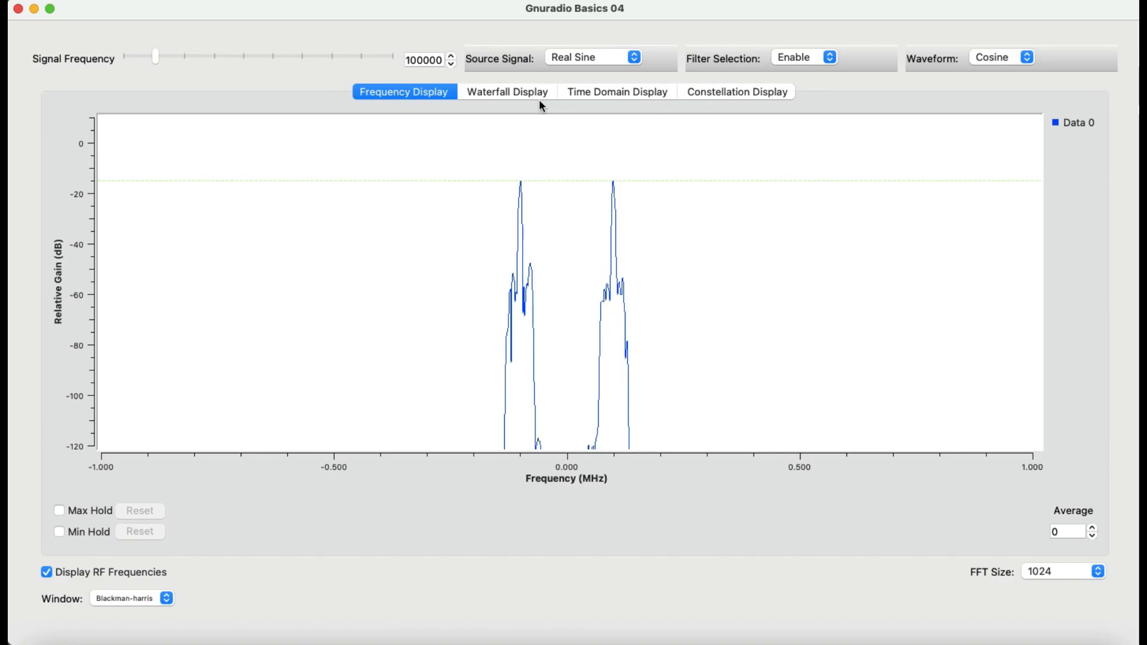
{"action": "left_click", "coordinate": [594, 94]}
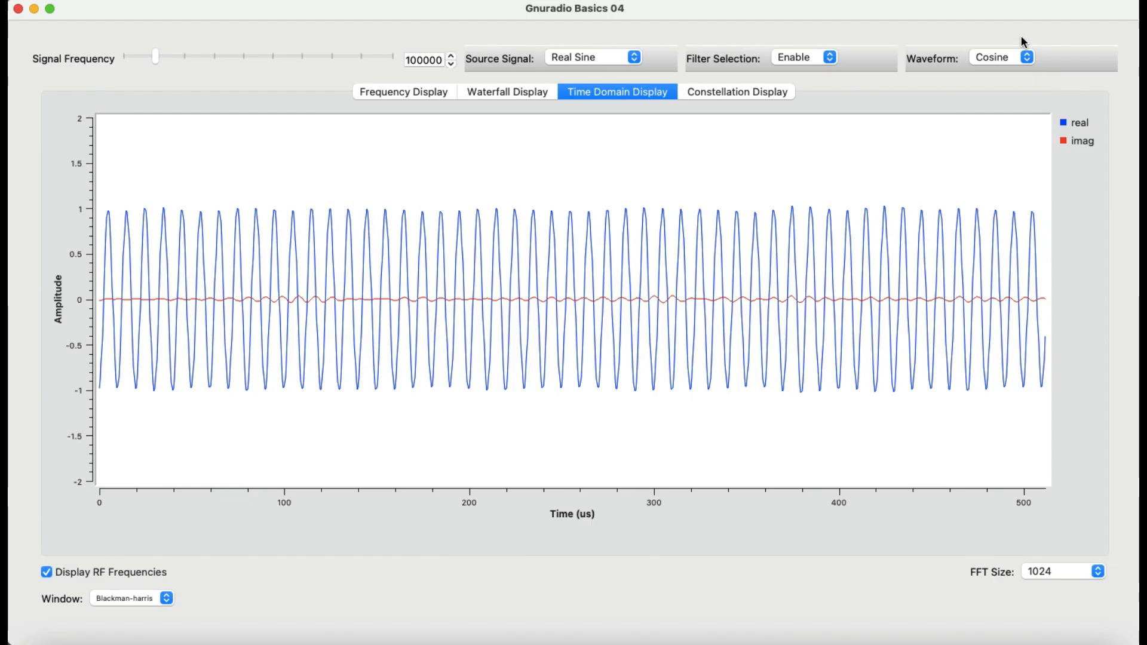
{"action": "left_click", "coordinate": [1026, 57]}
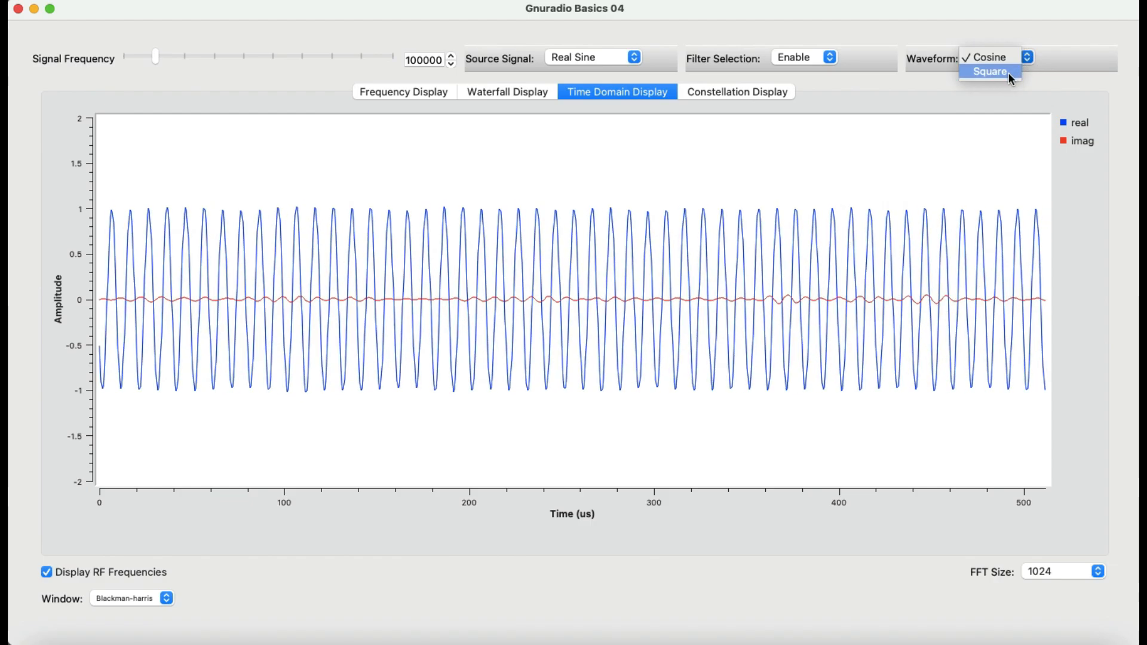
{"action": "left_click", "coordinate": [1008, 74]}
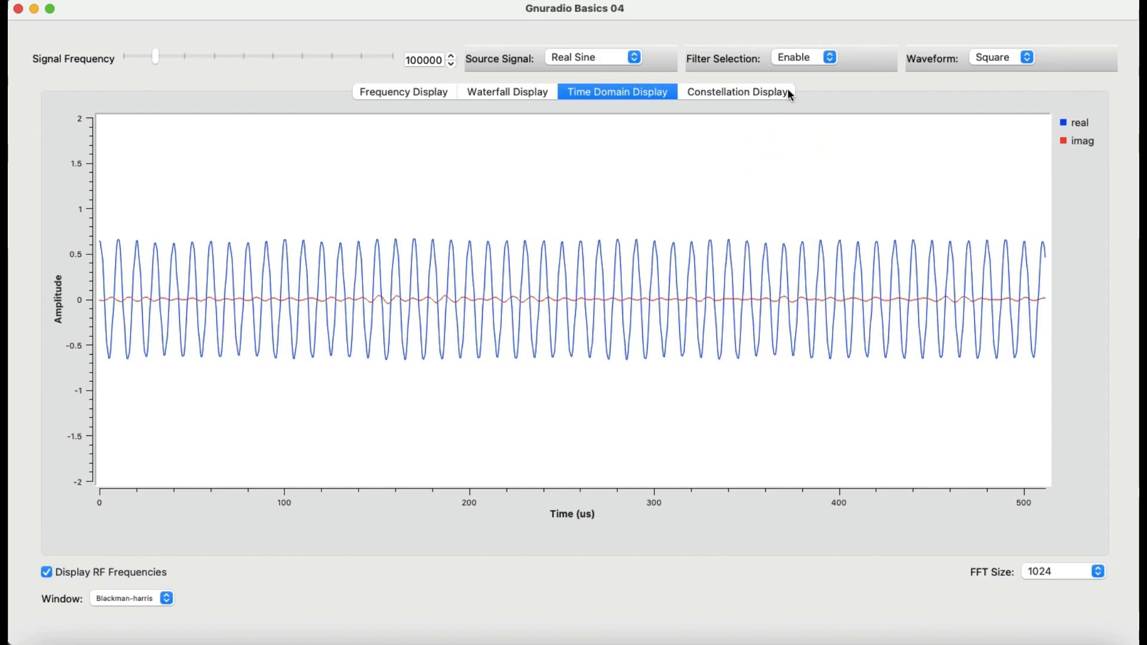
Set the filter selection to Bypass.
{"action": "left_click", "coordinate": [830, 58]}
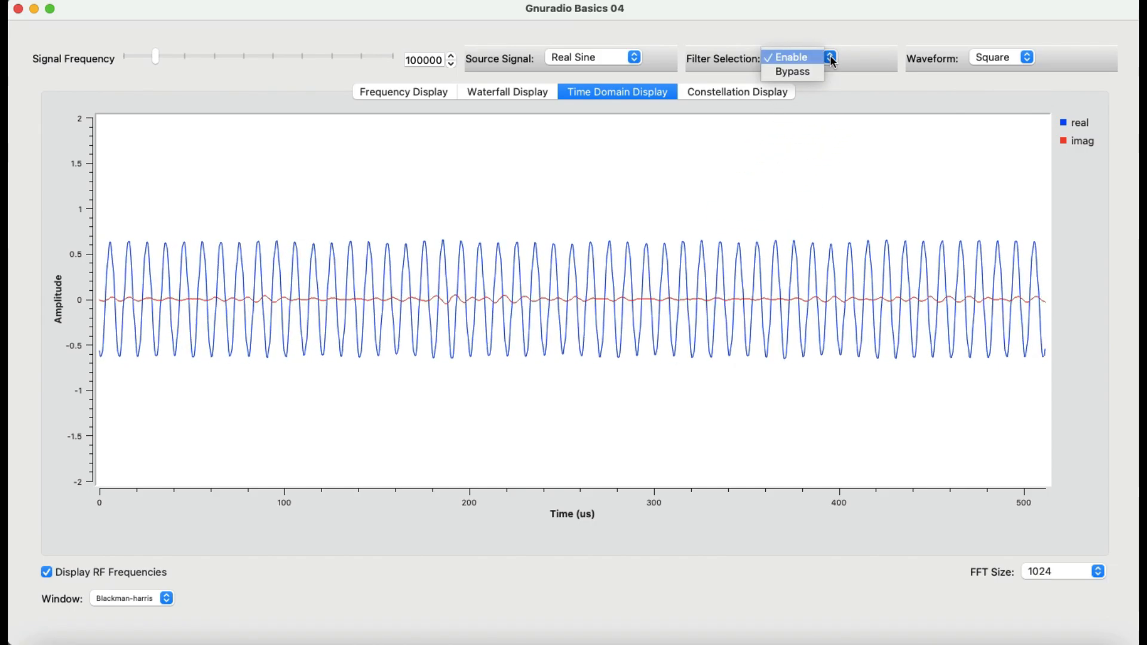
{"action": "key", "text": "Escape"}
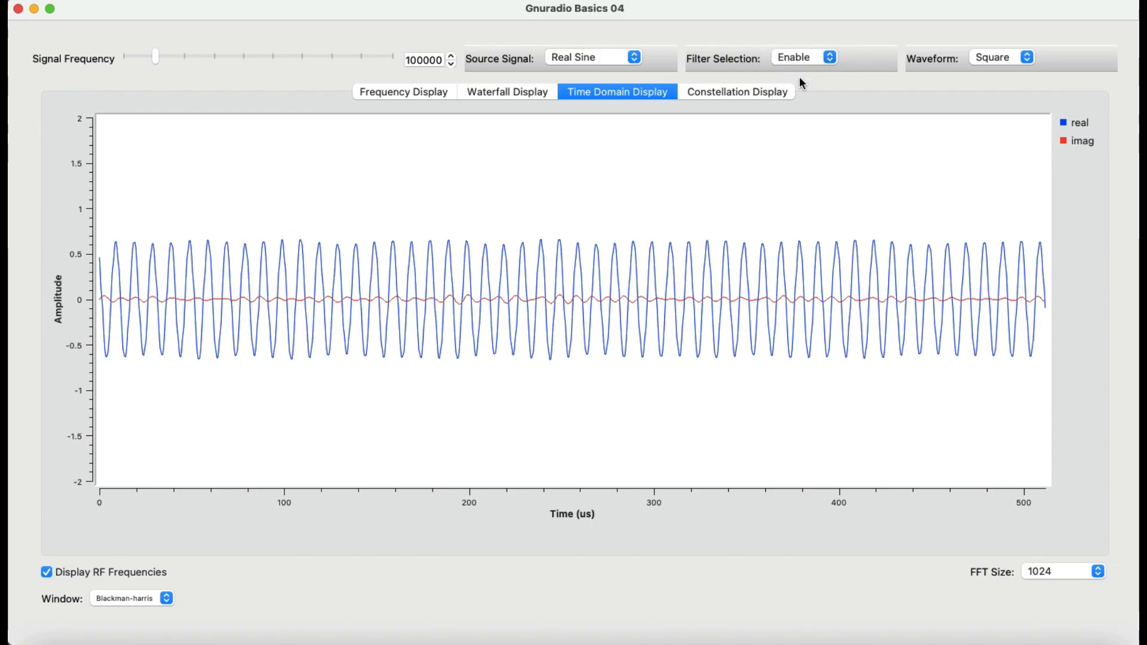
{"action": "left_click", "coordinate": [831, 55]}
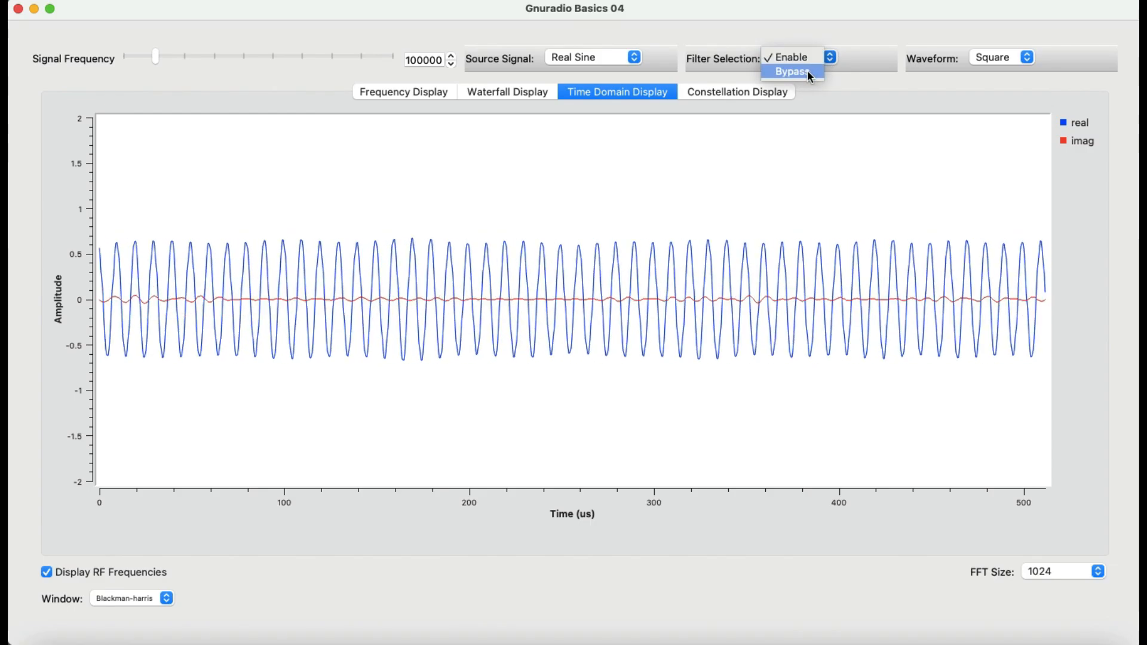
{"action": "left_click", "coordinate": [807, 71]}
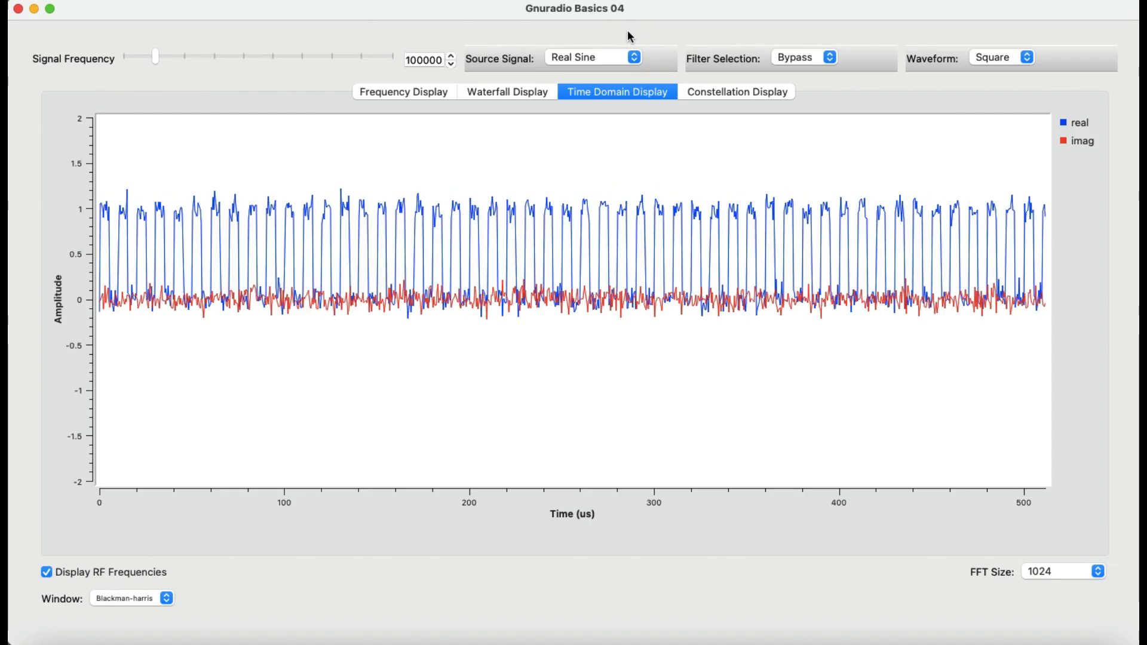
Set the source signal to Complex Sine and re-enable the filter.
{"action": "left_click", "coordinate": [634, 59]}
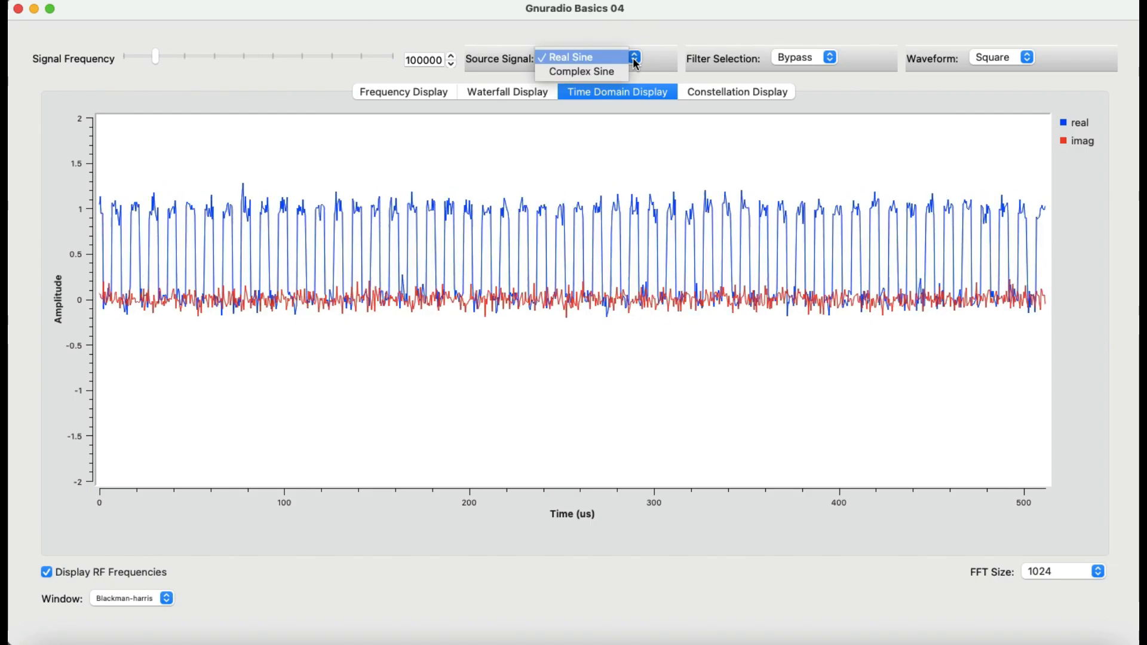
{"action": "left_click", "coordinate": [623, 76]}
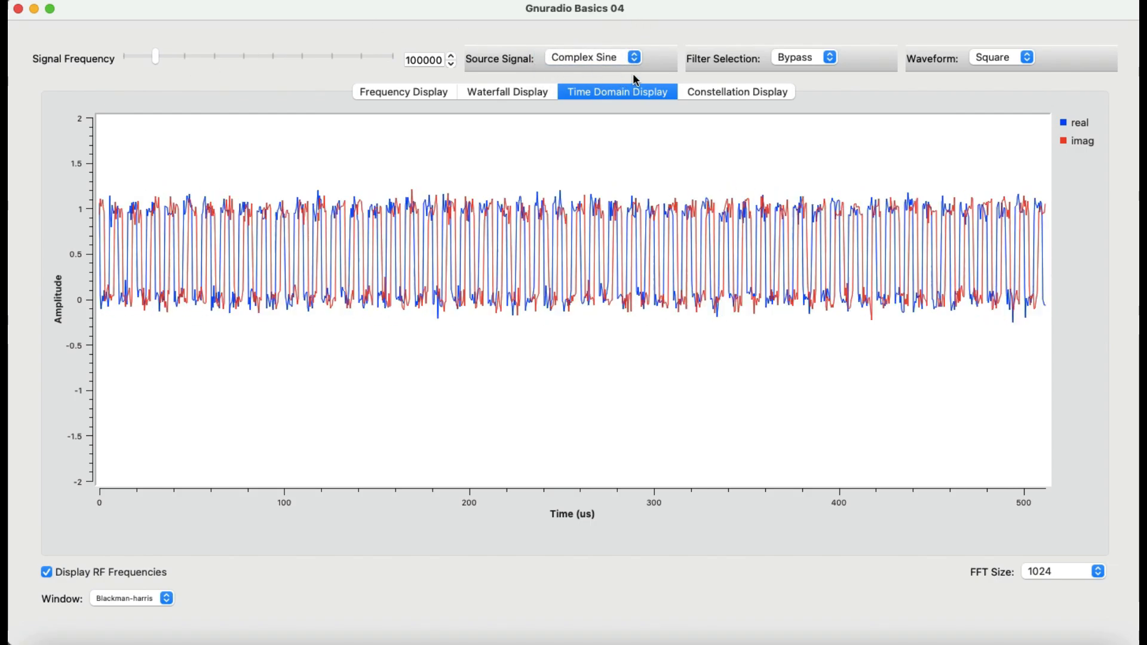
{"action": "left_click", "coordinate": [828, 58]}
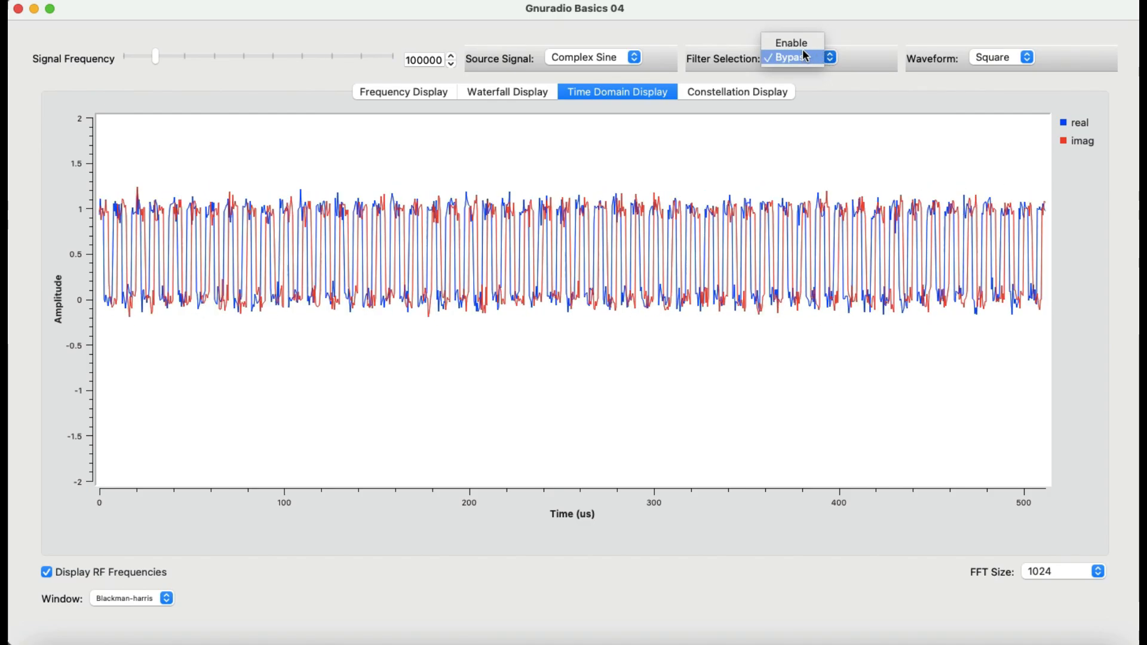
{"action": "left_click", "coordinate": [804, 45]}
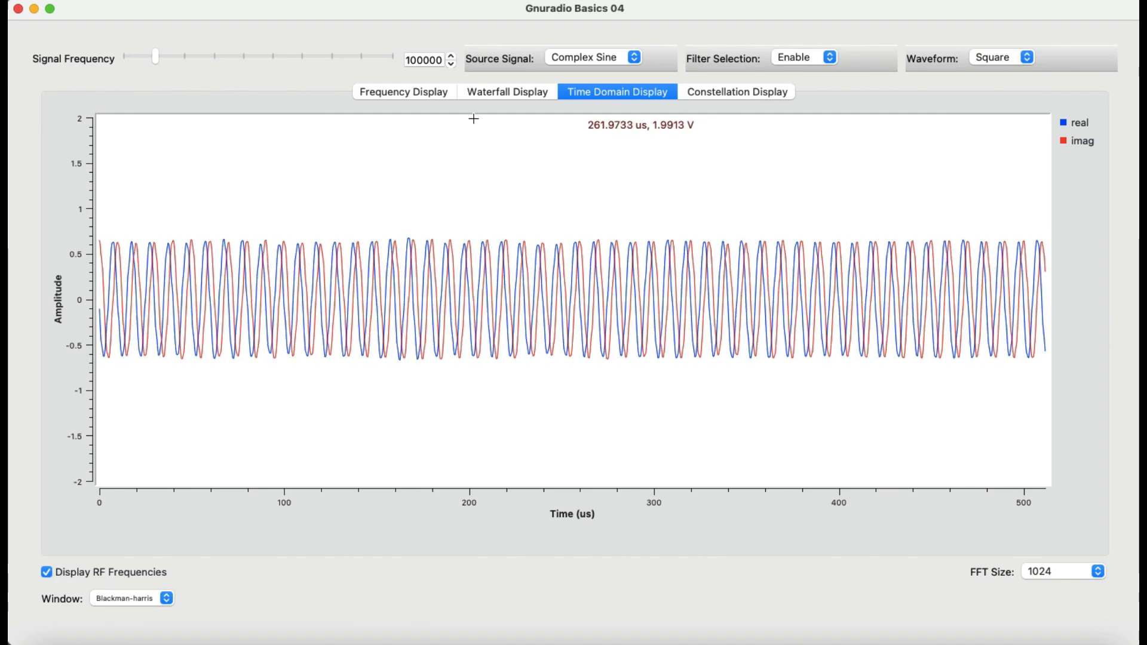
Step through the frequency, waterfall, time-domain and constellation displays.
{"action": "left_click", "coordinate": [407, 90]}
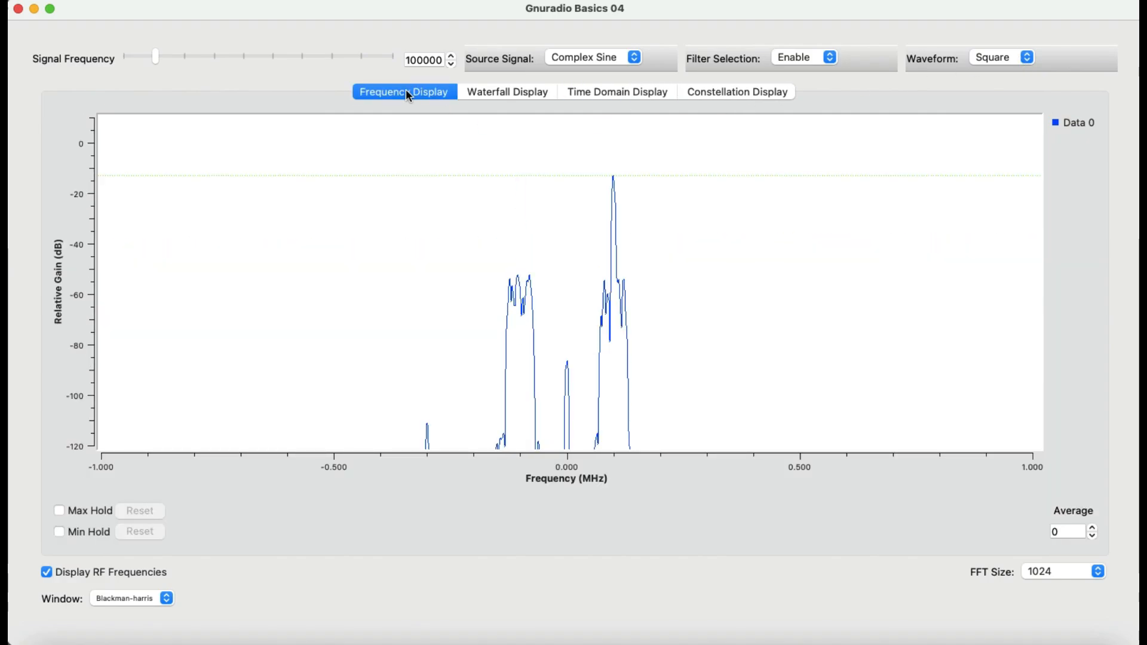
{"action": "left_click", "coordinate": [480, 94]}
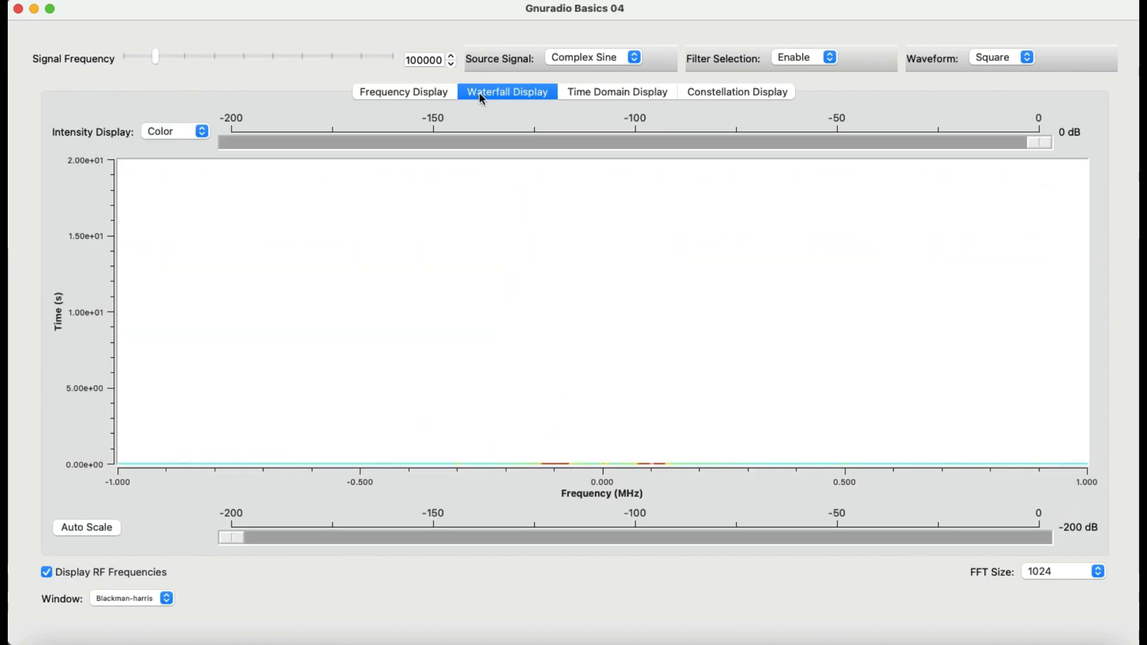
{"action": "left_click", "coordinate": [618, 91]}
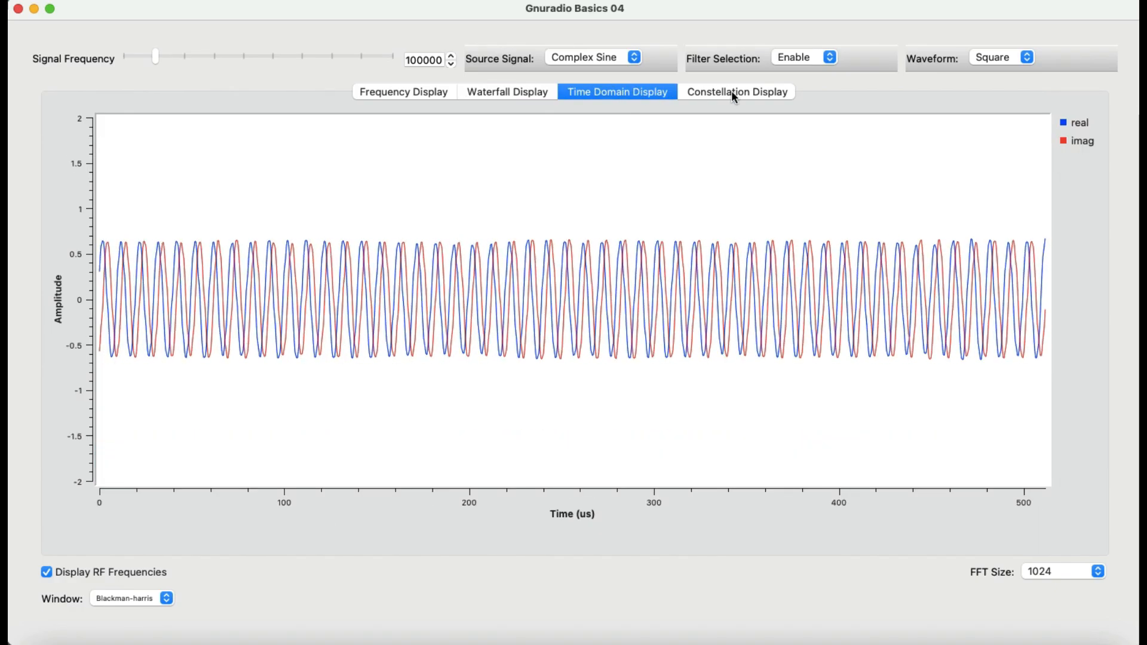
{"action": "left_click", "coordinate": [733, 92]}
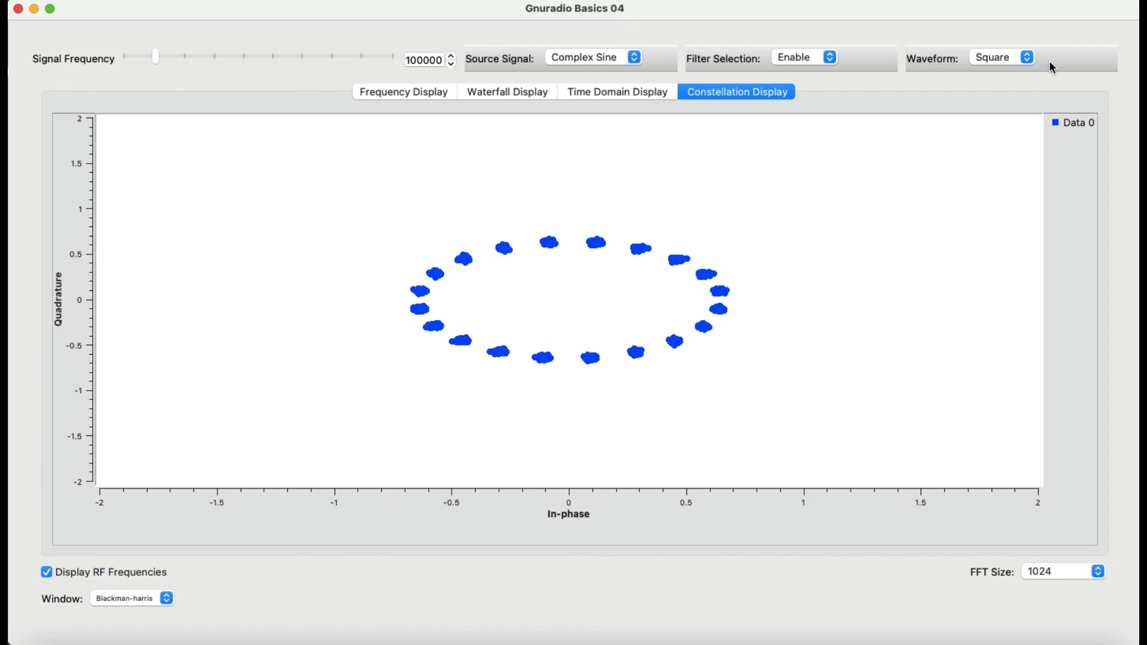
Set the waveform back to Cosine and the source signal to Real Sine.
{"action": "left_click", "coordinate": [1025, 60]}
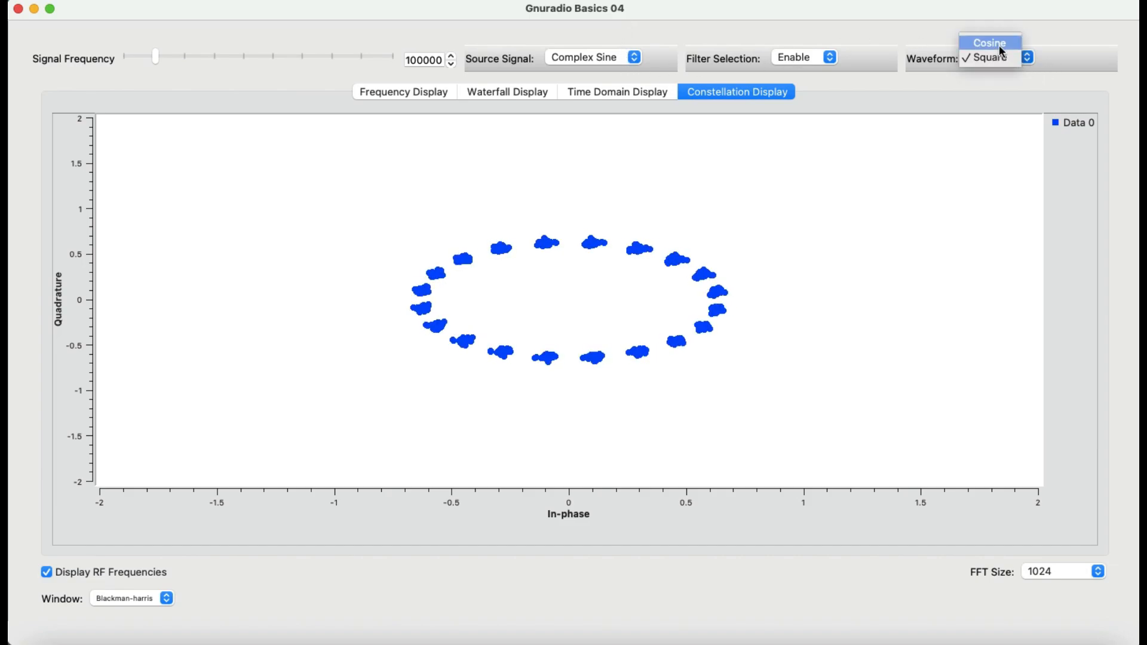
{"action": "left_click", "coordinate": [999, 42]}
{"action": "left_click", "coordinate": [633, 58]}
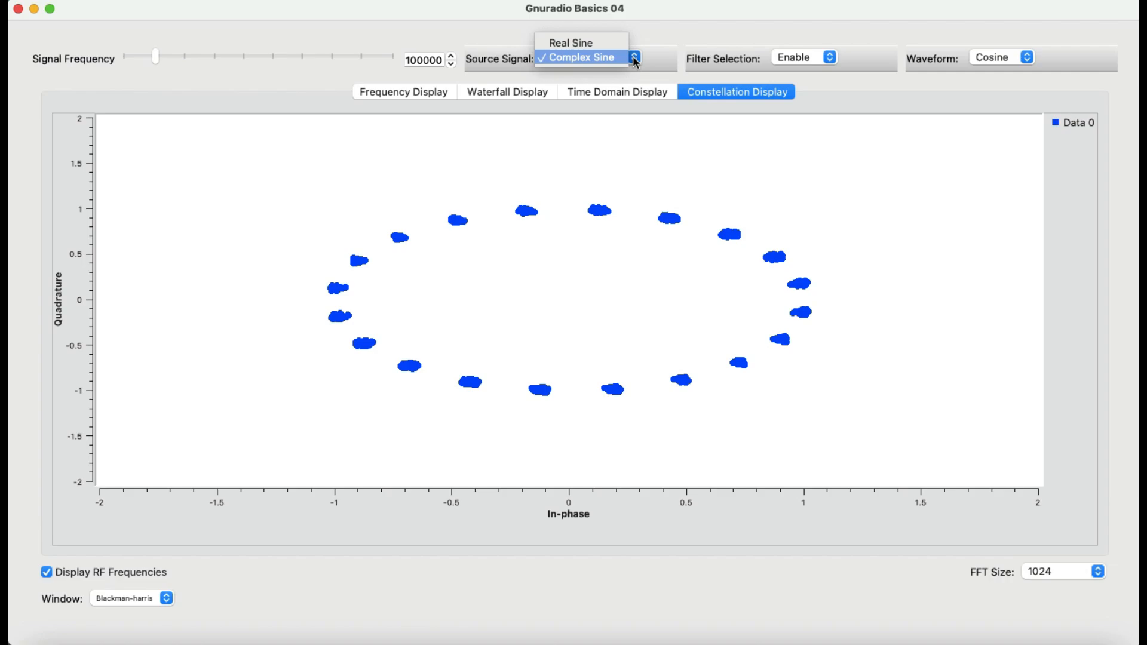
{"action": "left_click", "coordinate": [597, 48]}
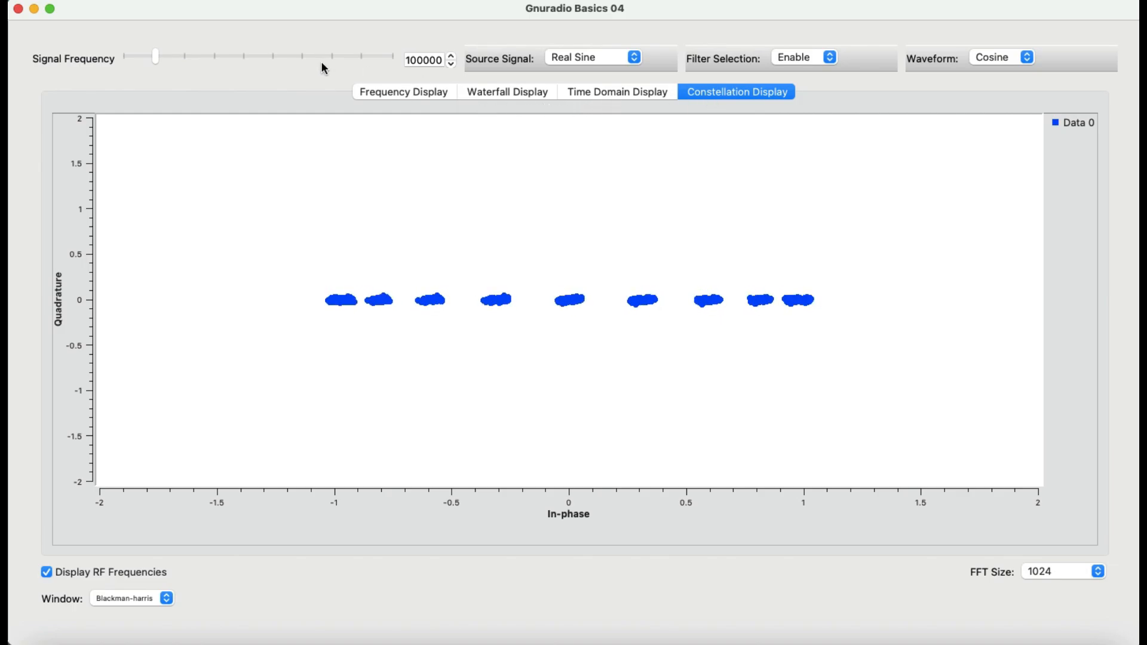
Close the running window and inspect the properties of the complex Signal Source block.
{"action": "left_click", "coordinate": [18, 9]}
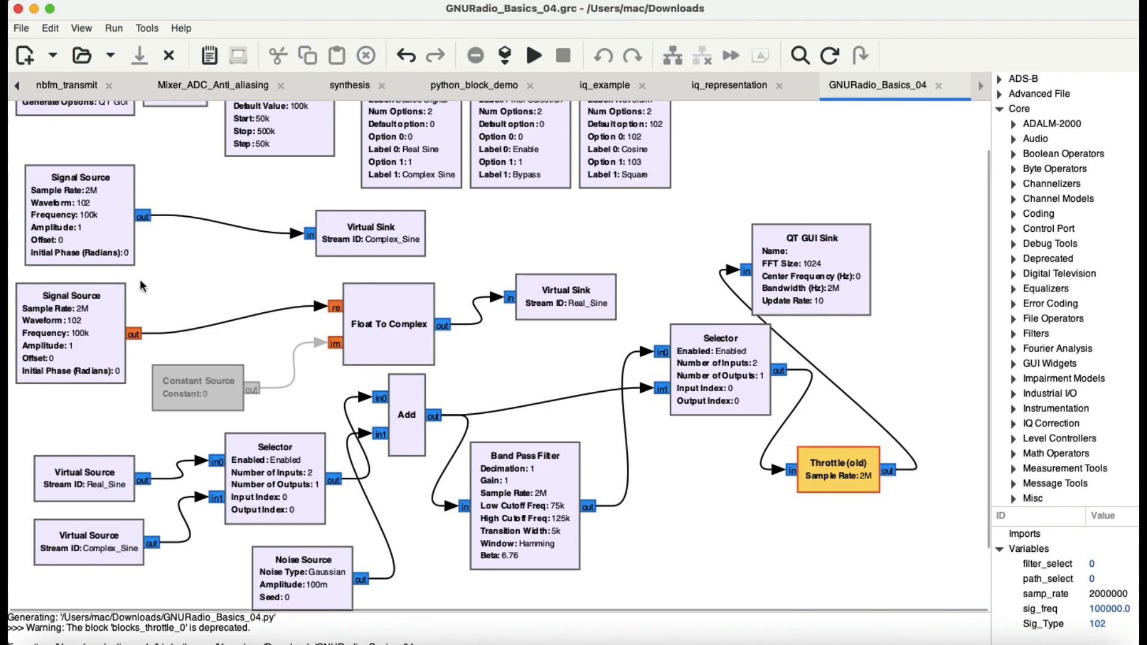
{"action": "scroll", "coordinate": [141, 286], "scroll_direction": "up", "scroll_amount": 2}
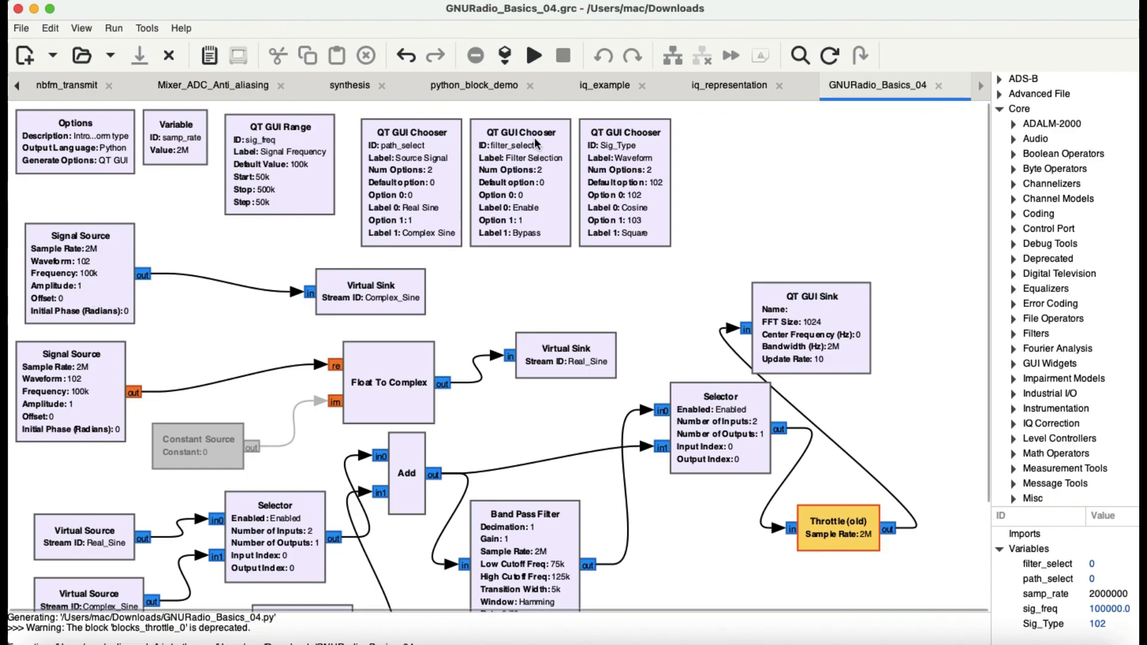
{"action": "double_click", "coordinate": [92, 284]}
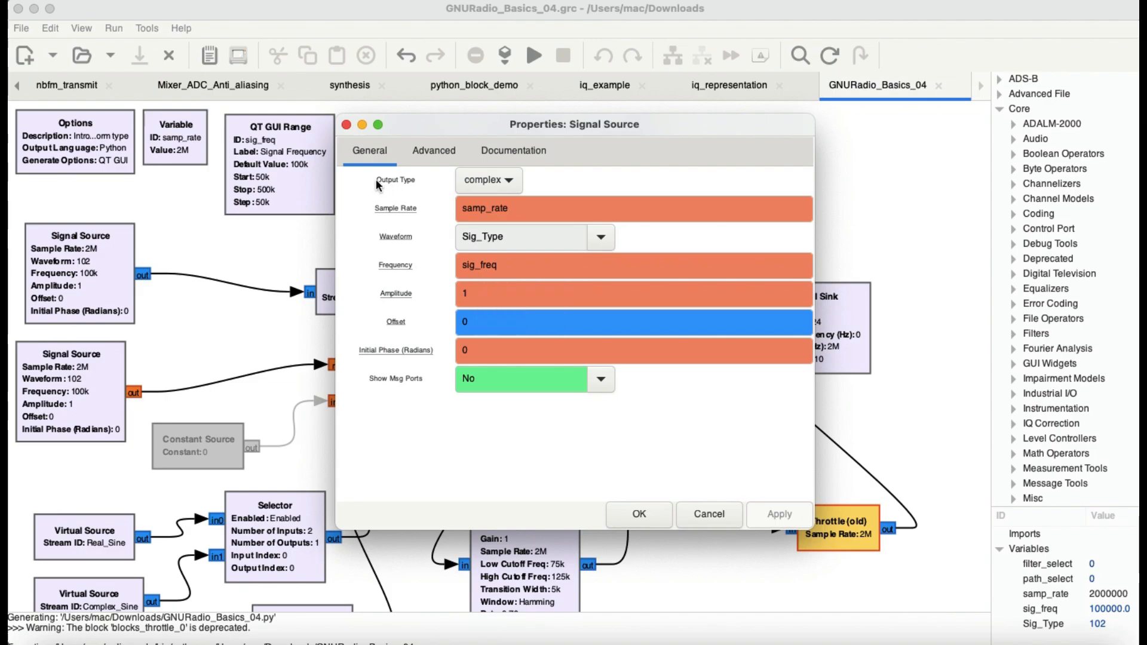
{"action": "left_click", "coordinate": [346, 124]}
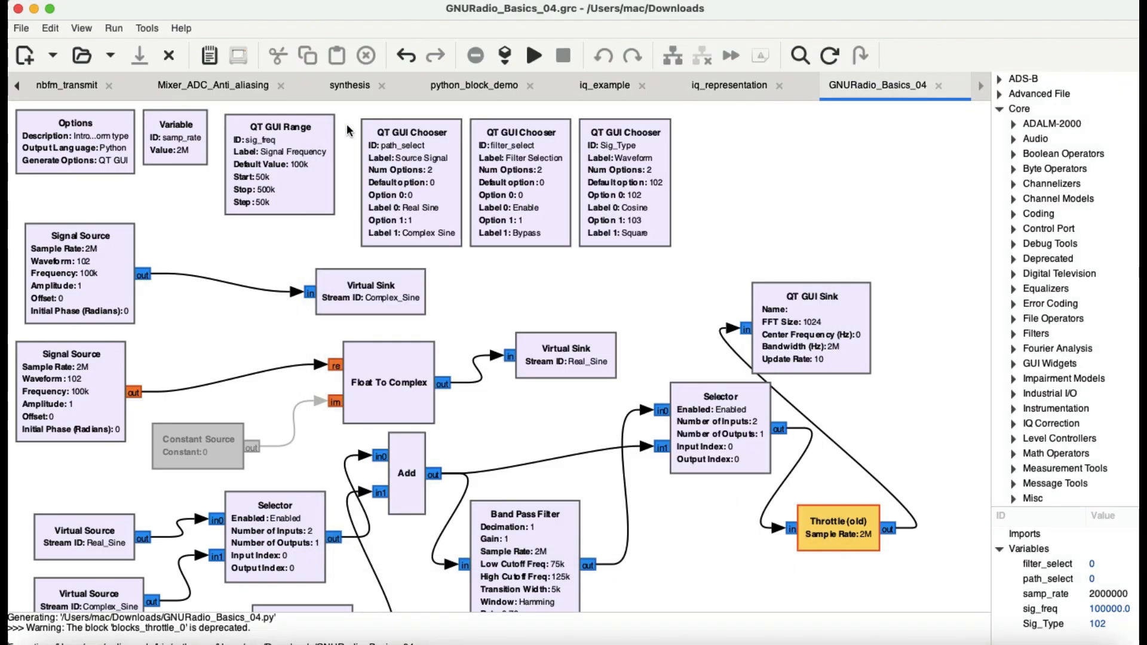
Open the Waveform chooser's properties to review its options, then close the dialog.
{"action": "double_click", "coordinate": [628, 184]}
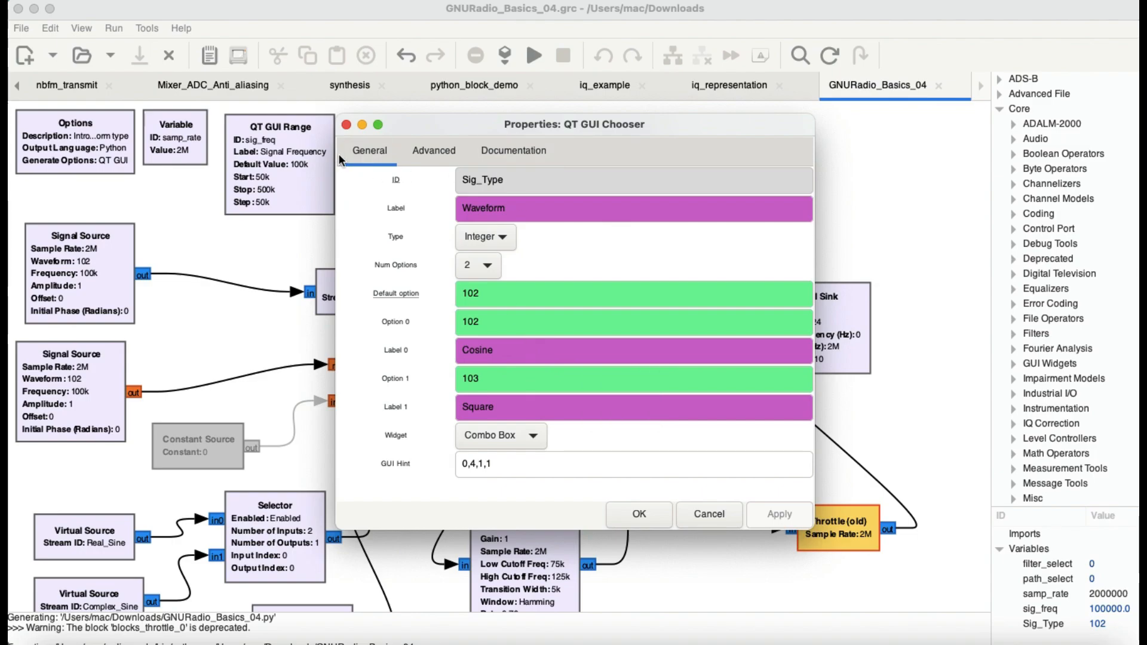
{"action": "left_click", "coordinate": [347, 125]}
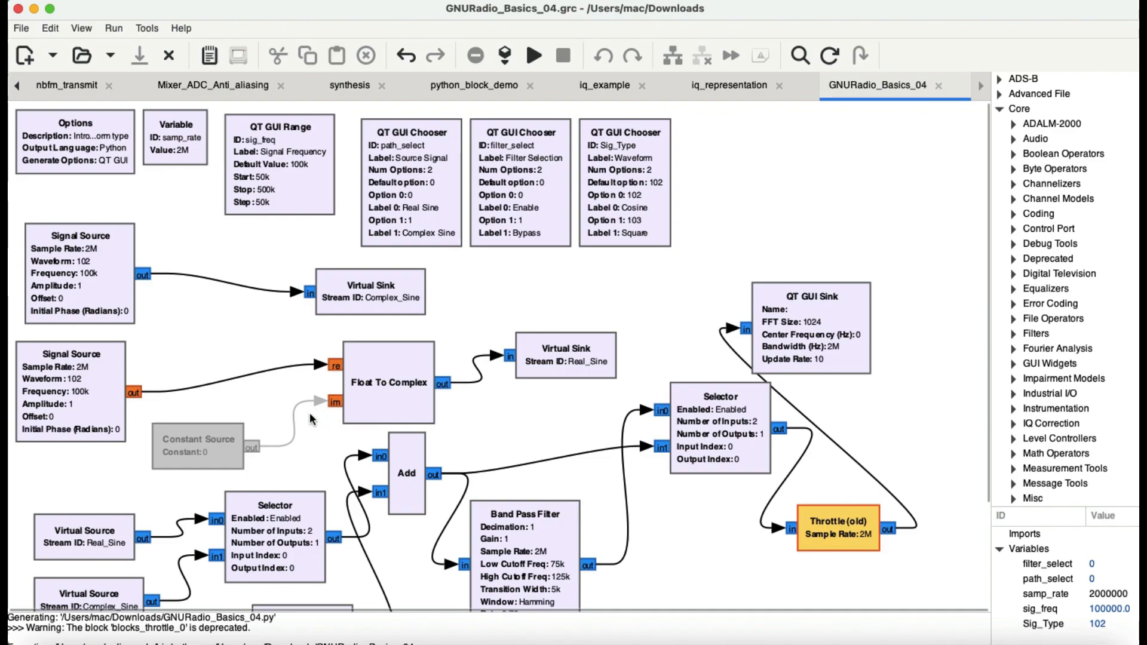
Enable the Constant Source block feeding the imaginary input of Float To Complex.
{"action": "left_click", "coordinate": [227, 446]}
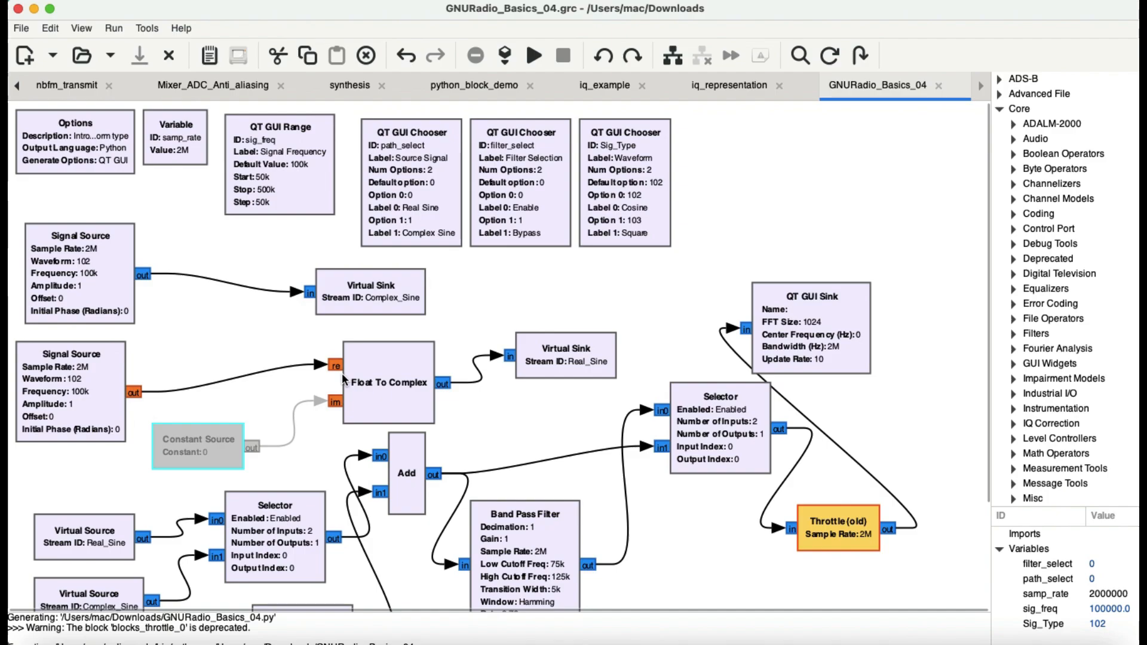
{"action": "key", "text": "e"}
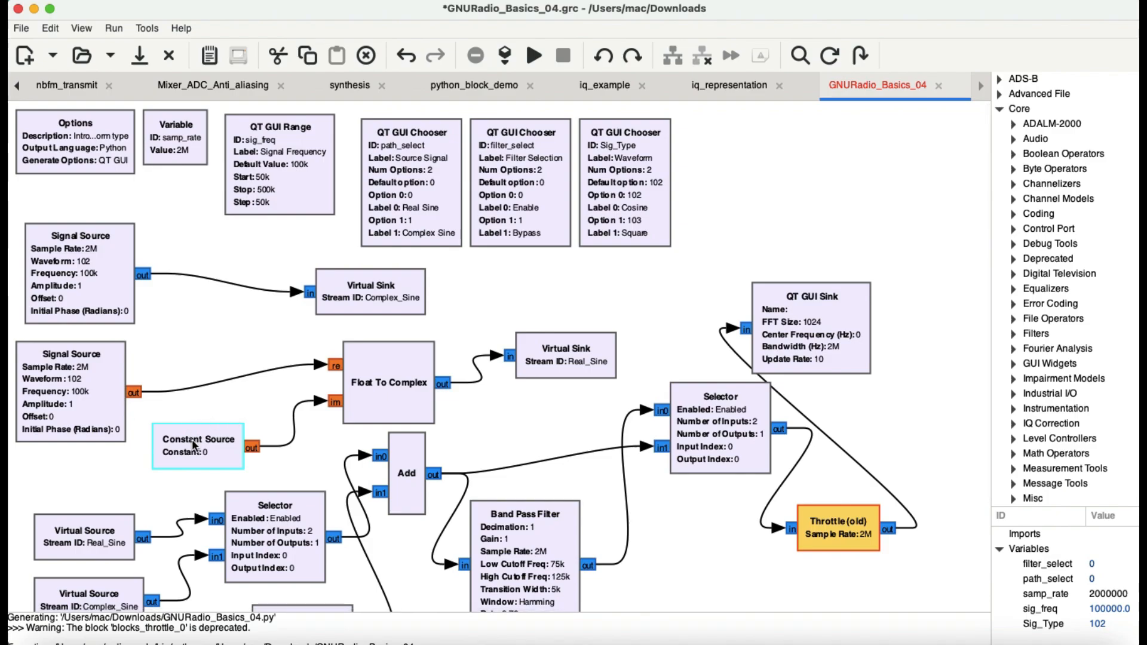
{"action": "key", "text": "d"}
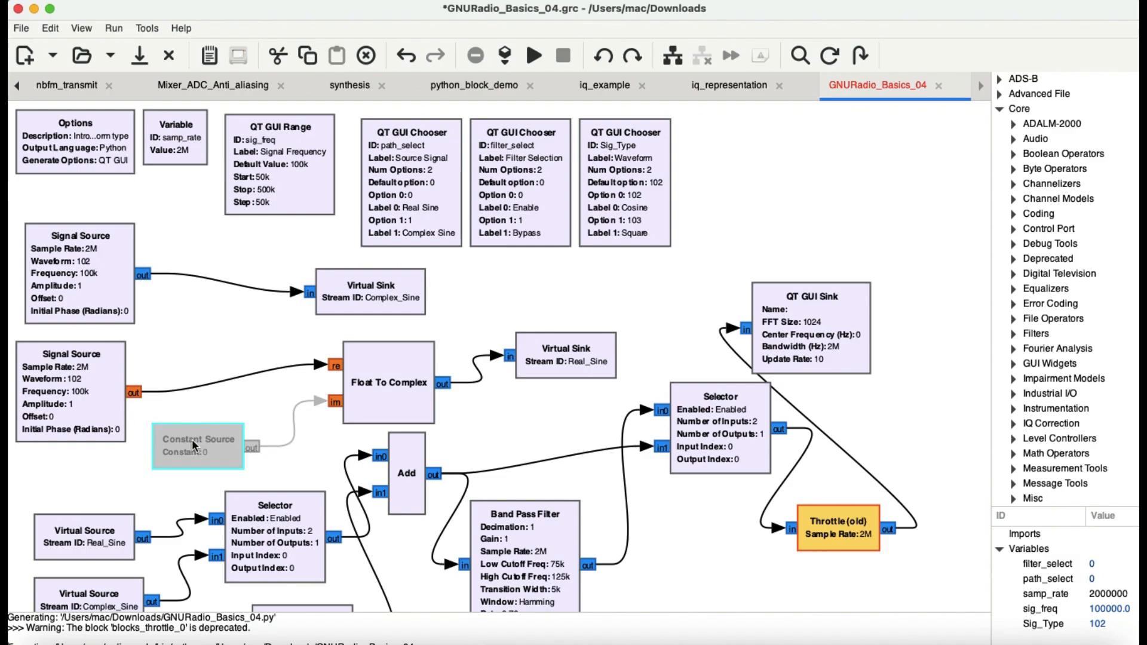
{"action": "key", "text": "e"}
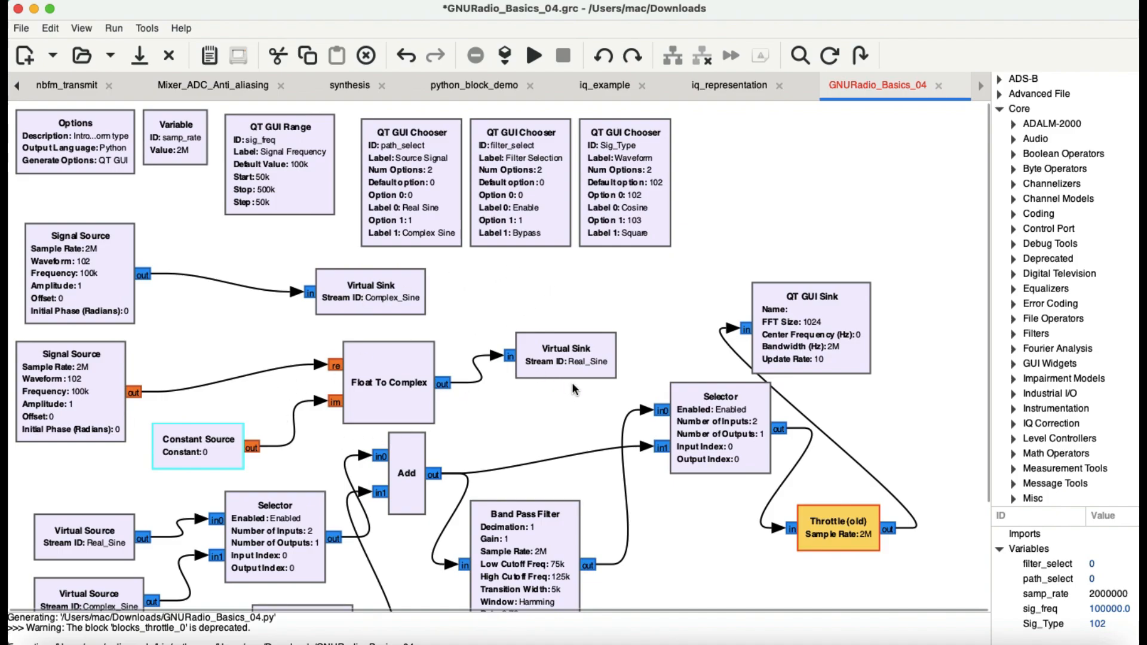
{"action": "left_click", "coordinate": [539, 407]}
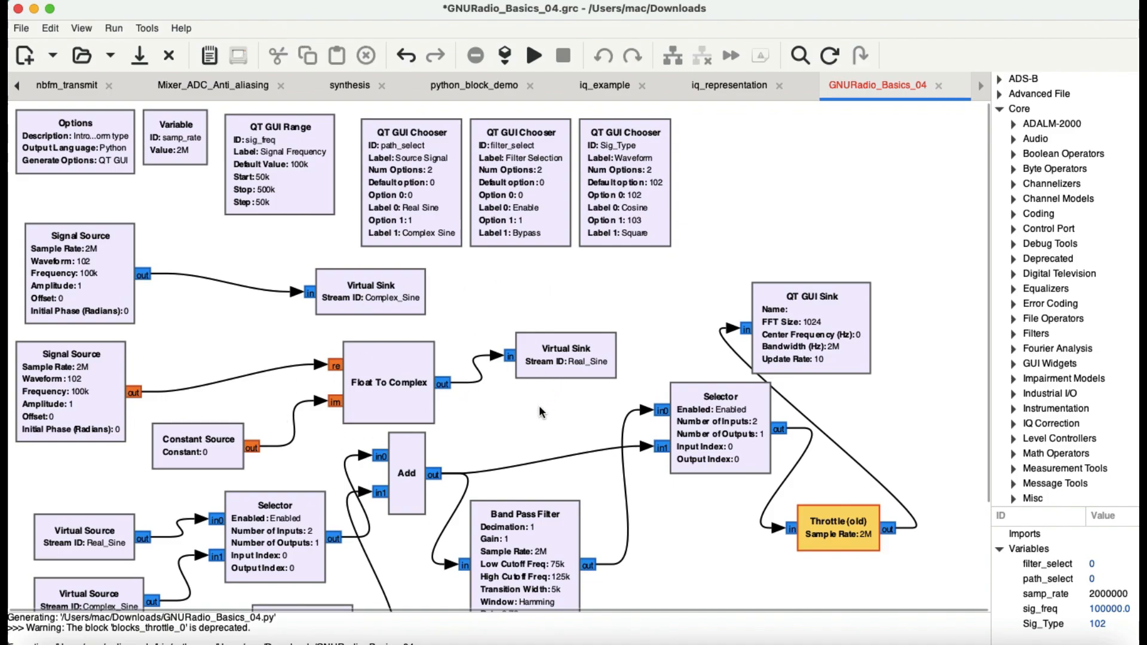
Open the properties of the Selector fed by the real and complex virtual sources, then close them.
{"action": "scroll", "coordinate": [500, 415], "scroll_direction": "down", "scroll_amount": 4}
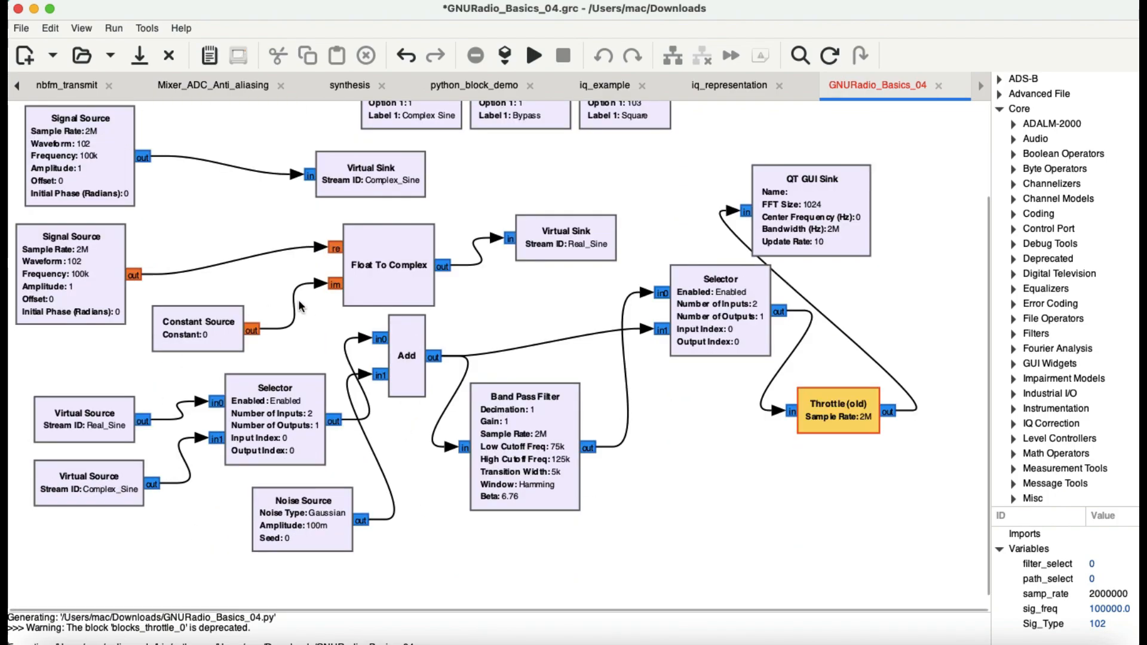
{"action": "scroll", "coordinate": [385, 252], "scroll_direction": "up", "scroll_amount": 4}
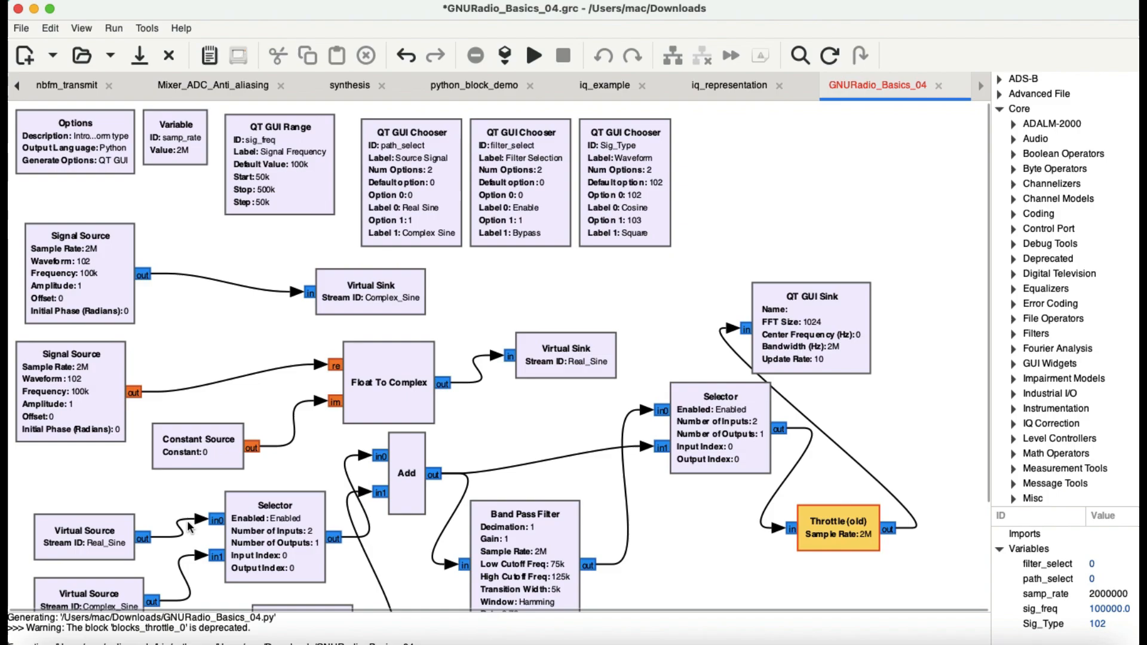
{"action": "scroll", "coordinate": [218, 546], "scroll_direction": "down", "scroll_amount": 2}
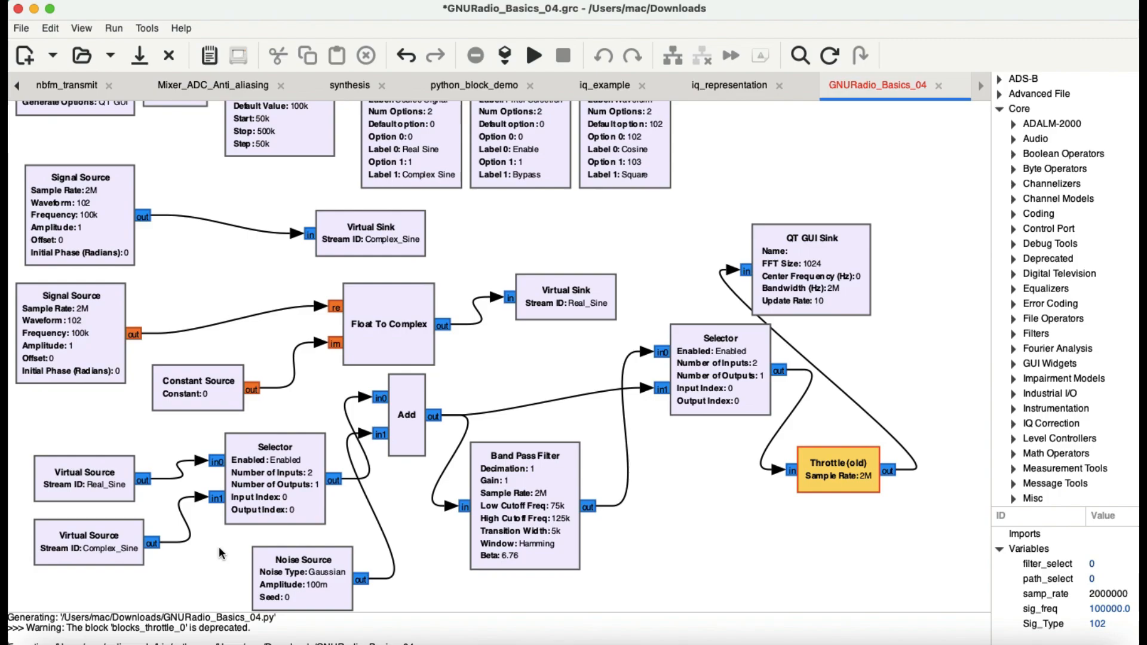
{"action": "double_click", "coordinate": [277, 484]}
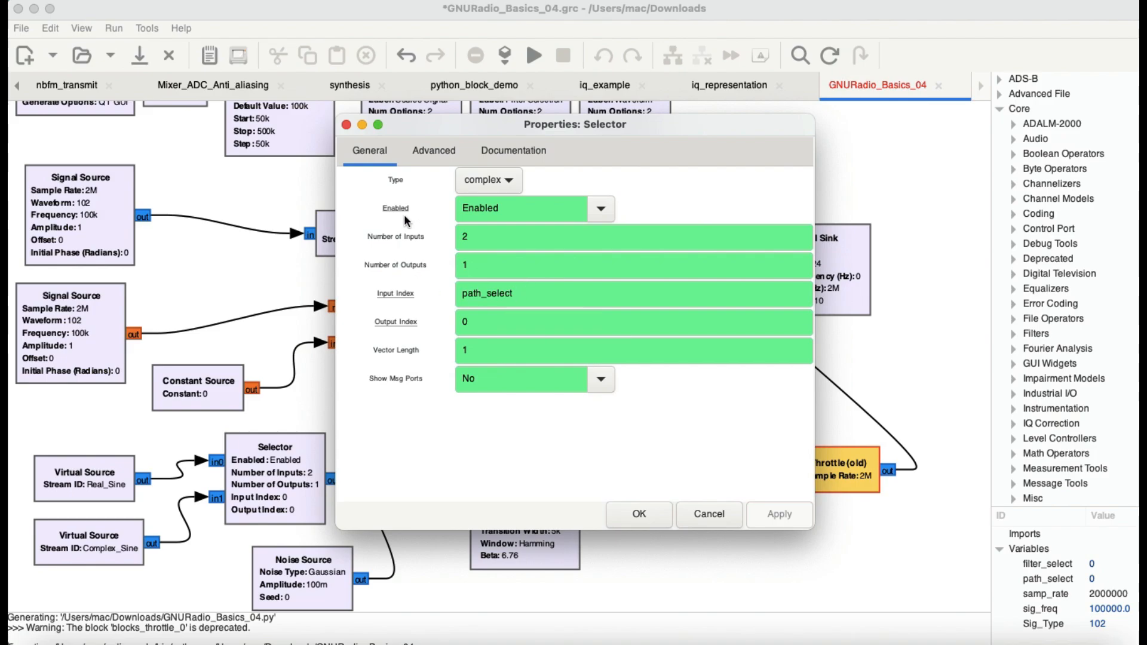
{"action": "left_click", "coordinate": [346, 125]}
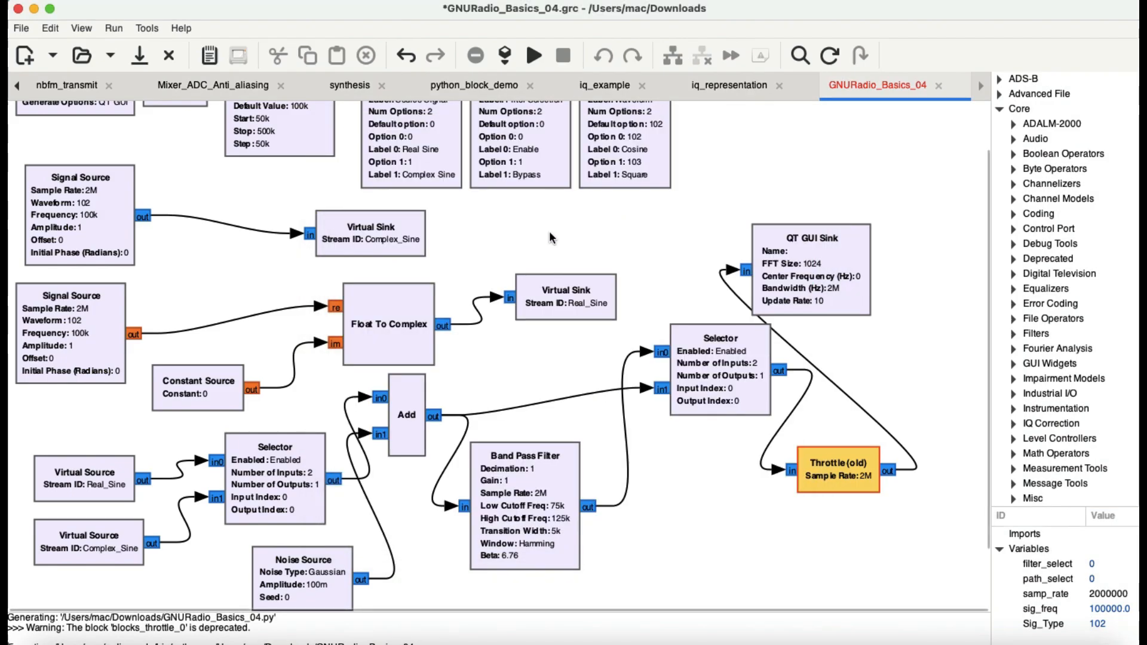
Review the Source Signal chooser's properties and cancel the dialog.
{"action": "scroll", "coordinate": [550, 231], "scroll_direction": "up", "scroll_amount": 2}
{"action": "double_click", "coordinate": [430, 181]}
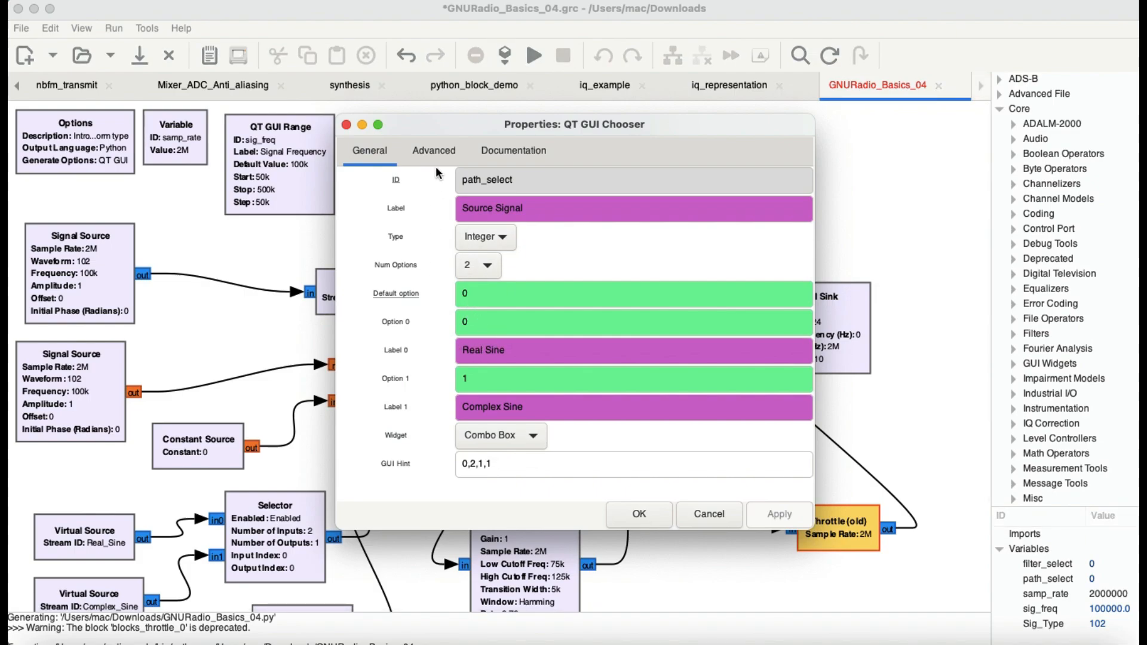
{"action": "left_click_drag", "start_coordinate": [439, 124], "coordinate": [652, 111]}
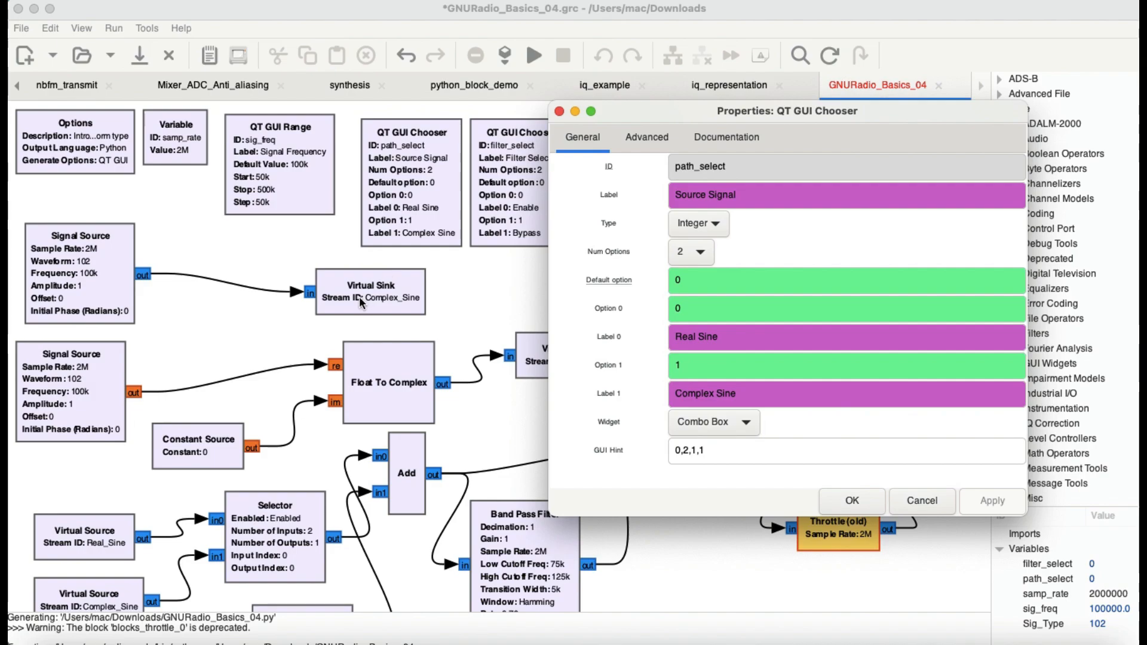
{"action": "left_click", "coordinate": [502, 309]}
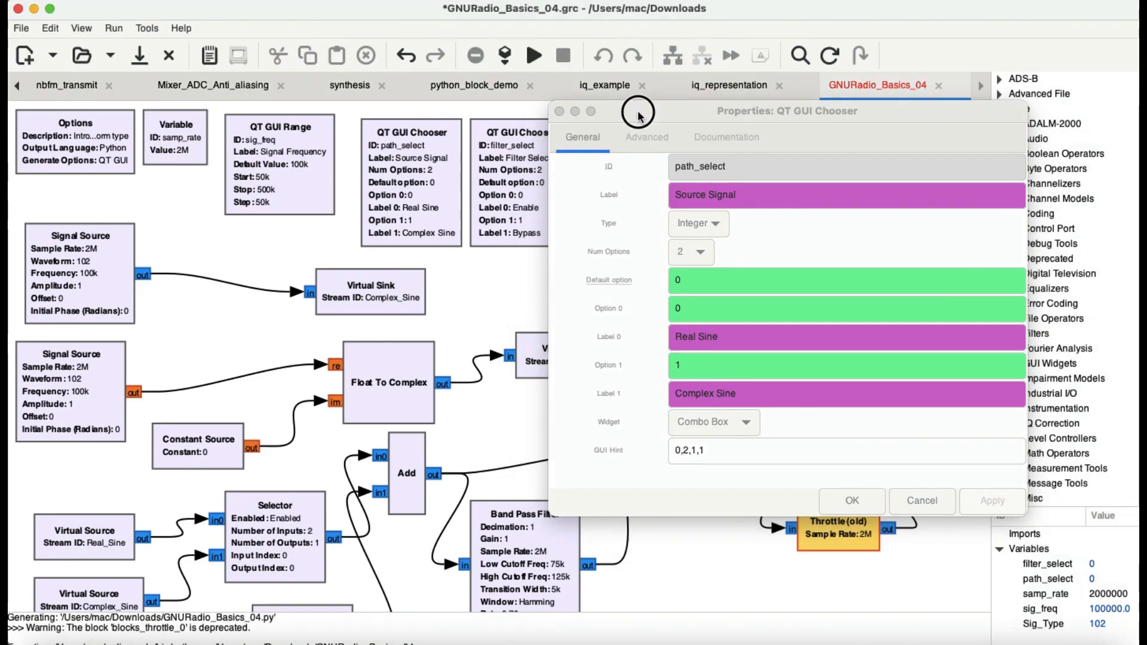
{"action": "left_click_drag", "start_coordinate": [638, 110], "coordinate": [721, 103]}
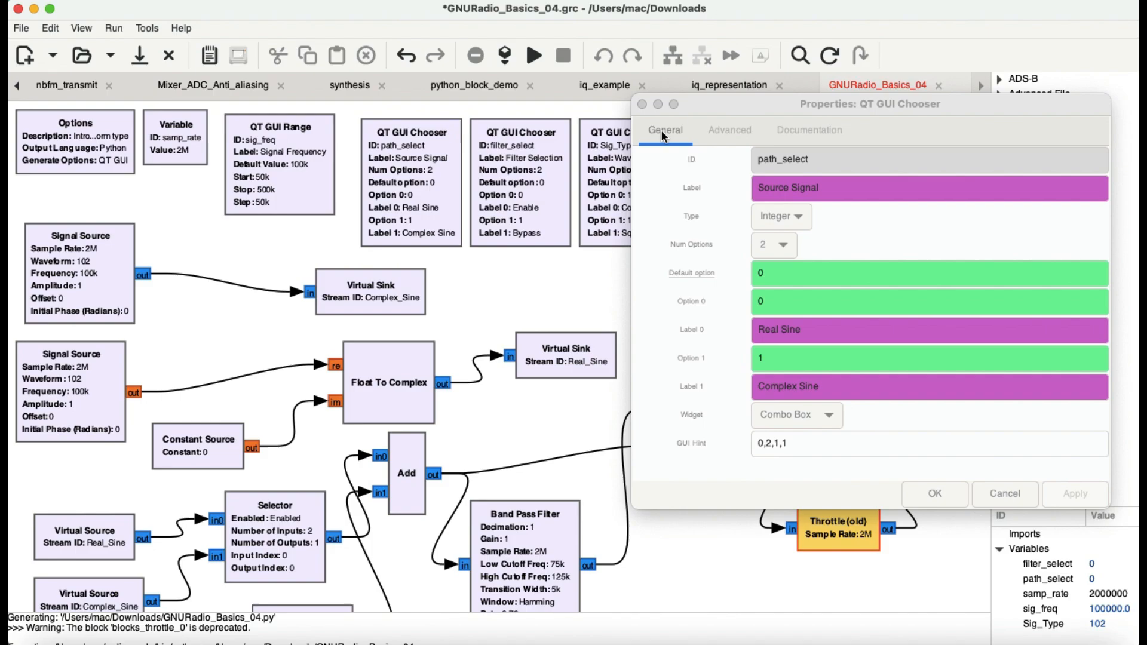
{"action": "left_click", "coordinate": [934, 494]}
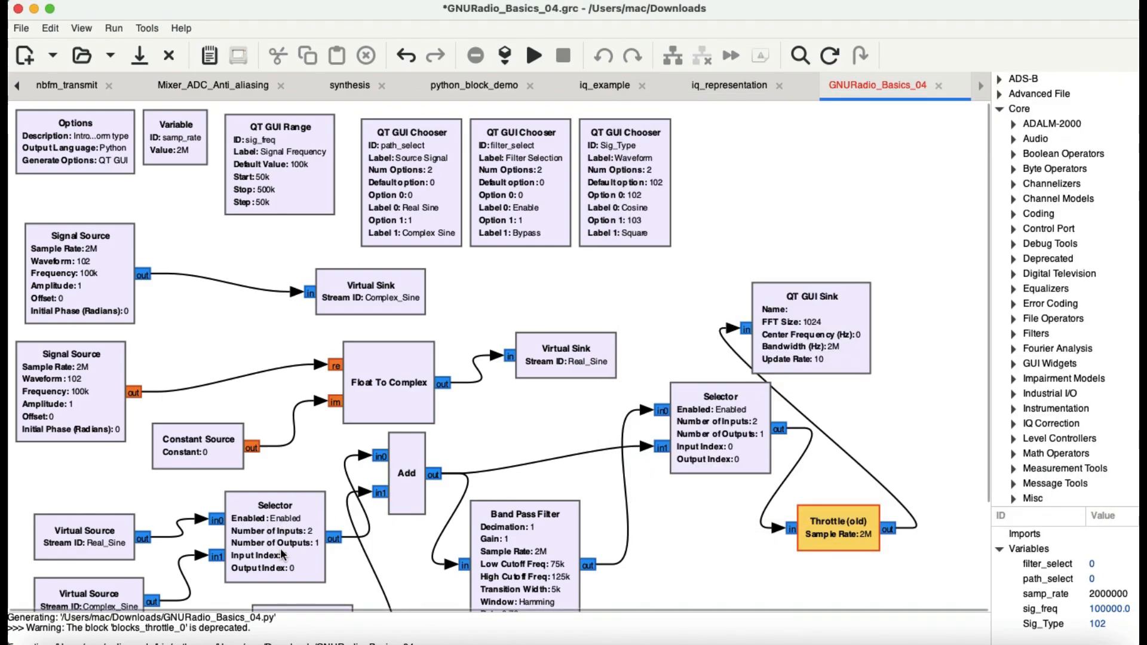
Move the input Selector and the Noise Source blocks slightly up and to the left.
{"action": "scroll", "coordinate": [392, 484], "scroll_direction": "down", "scroll_amount": 2}
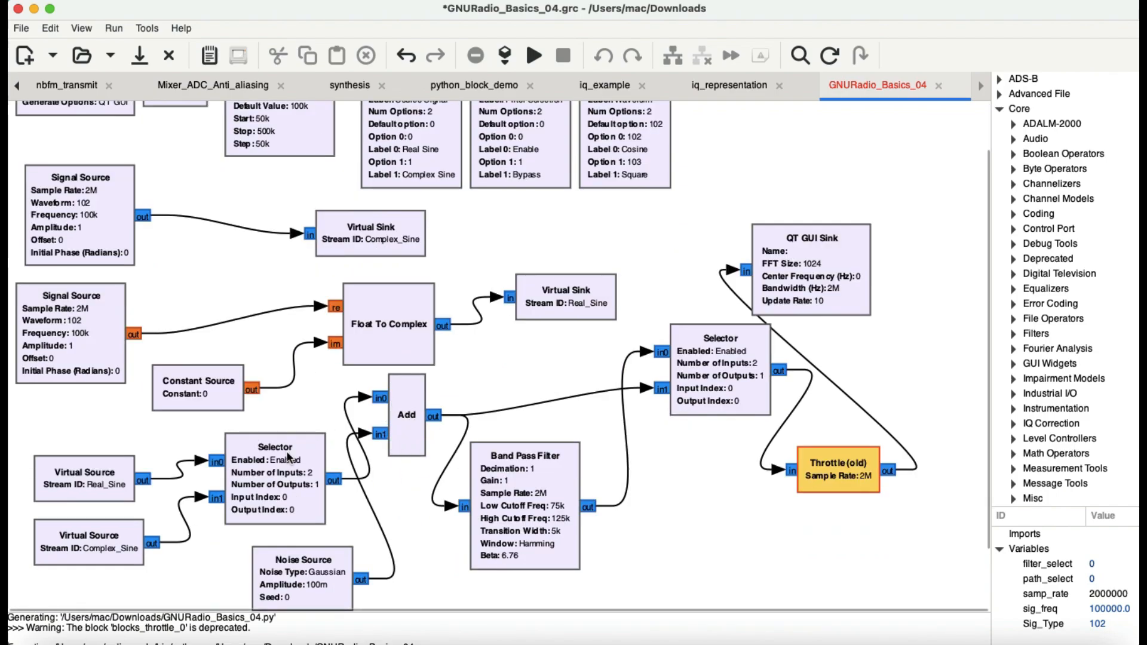
{"action": "left_click_drag", "start_coordinate": [291, 463], "coordinate": [263, 454]}
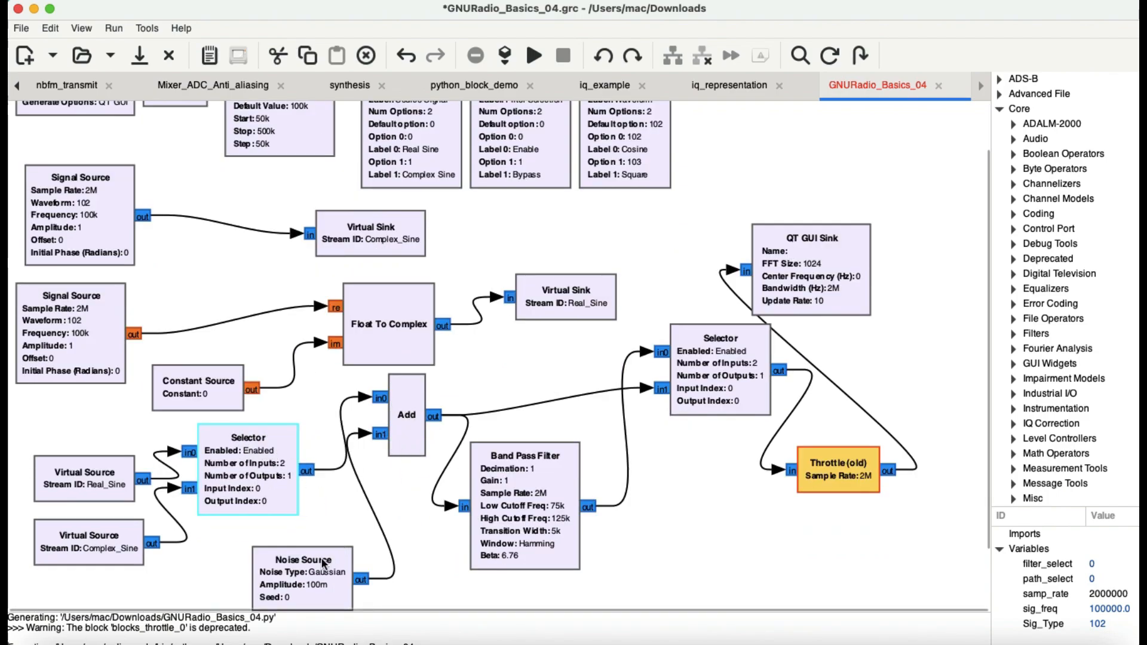
{"action": "left_click_drag", "start_coordinate": [313, 571], "coordinate": [286, 552]}
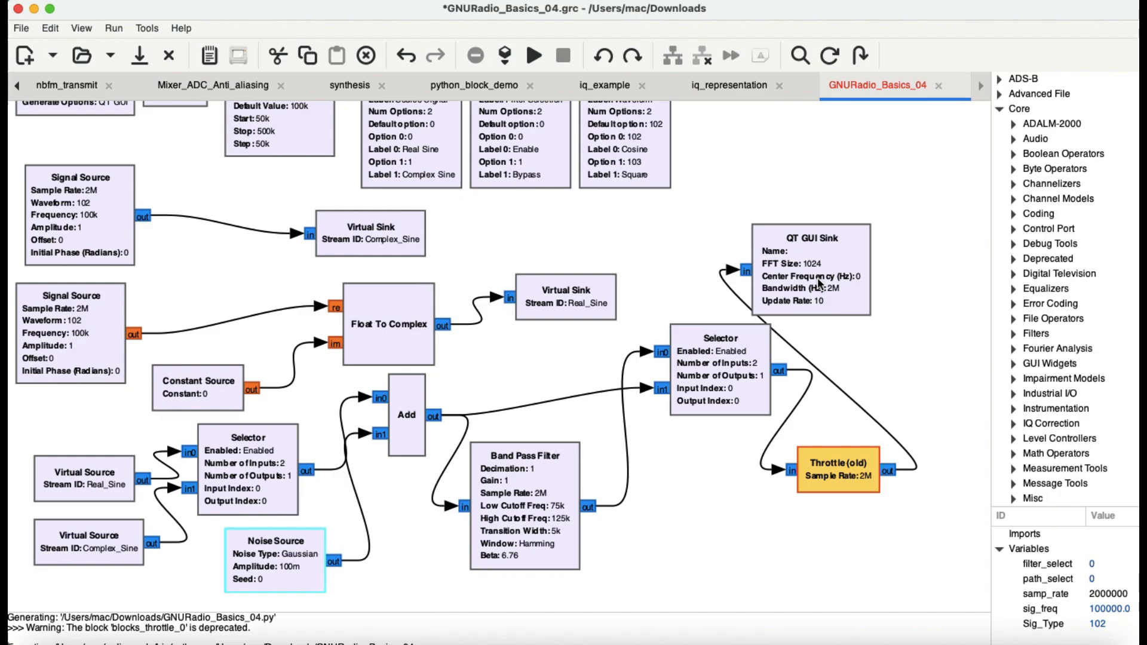
Add a QT GUI Frequency Sink block above the QT GUI Sink, then delete it again.
{"action": "scroll", "coordinate": [1062, 289], "scroll_direction": "down", "scroll_amount": 10}
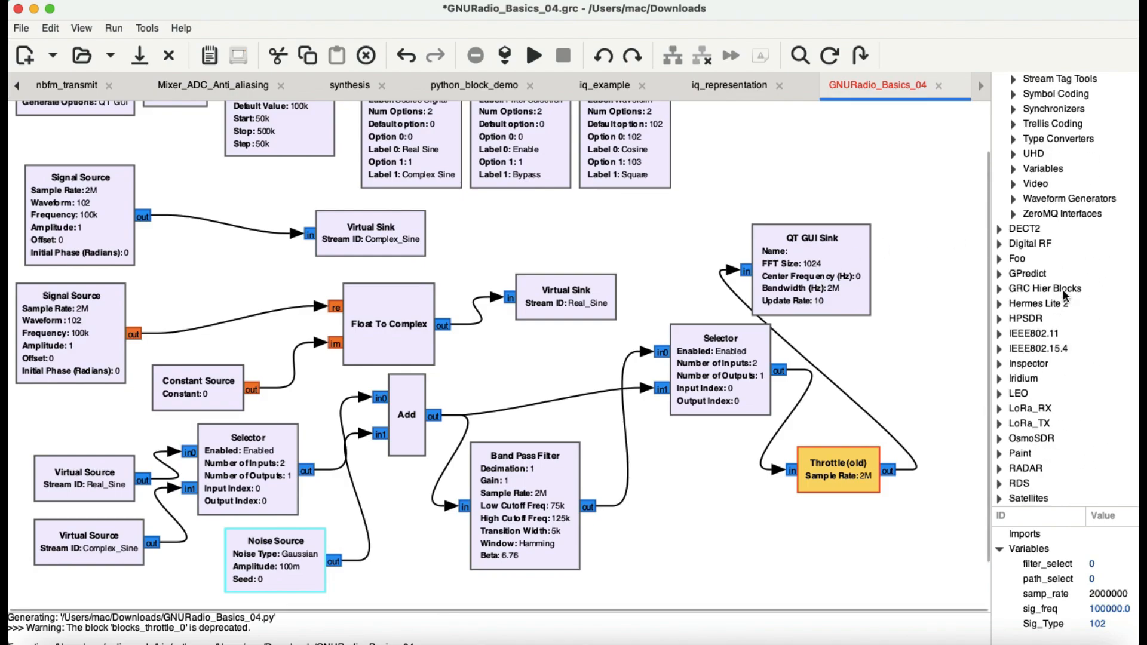
{"action": "key", "text": "ctrl+f"}
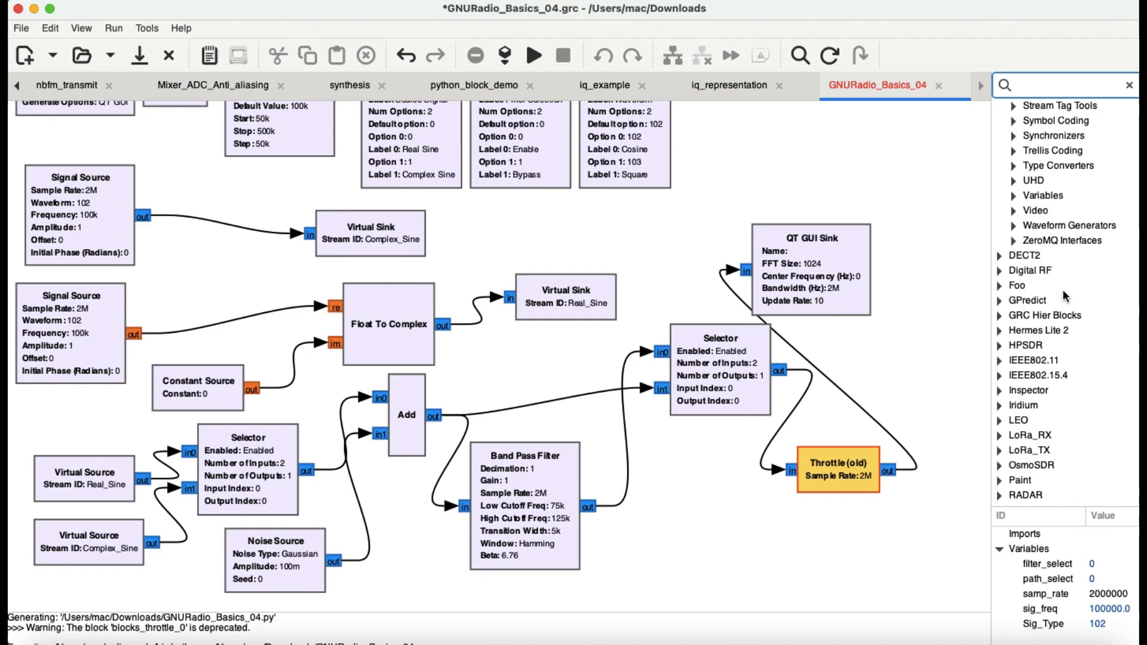
{"action": "type", "text": "freq"}
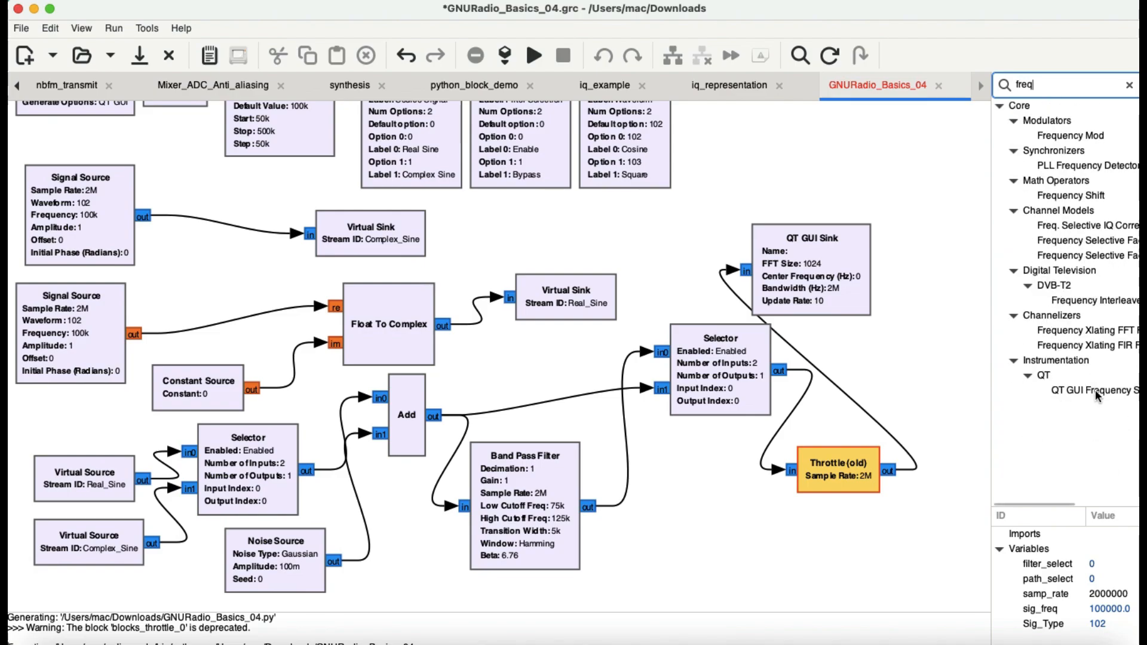
{"action": "double_click", "coordinate": [1094, 390]}
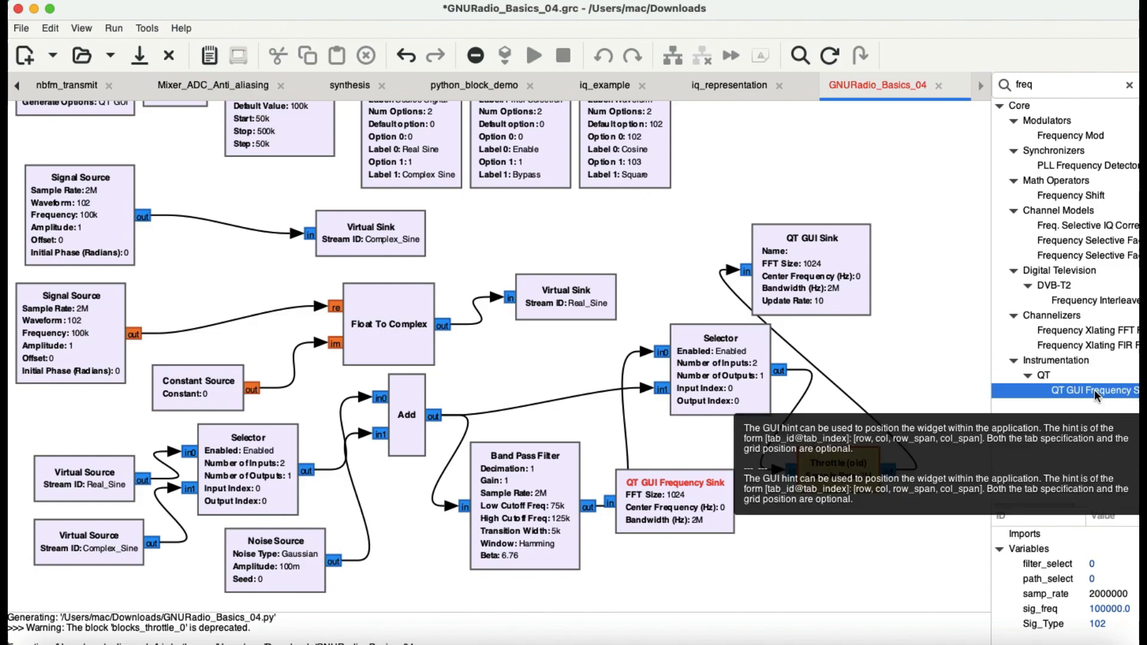
{"action": "left_click_drag", "start_coordinate": [692, 496], "coordinate": [815, 161]}
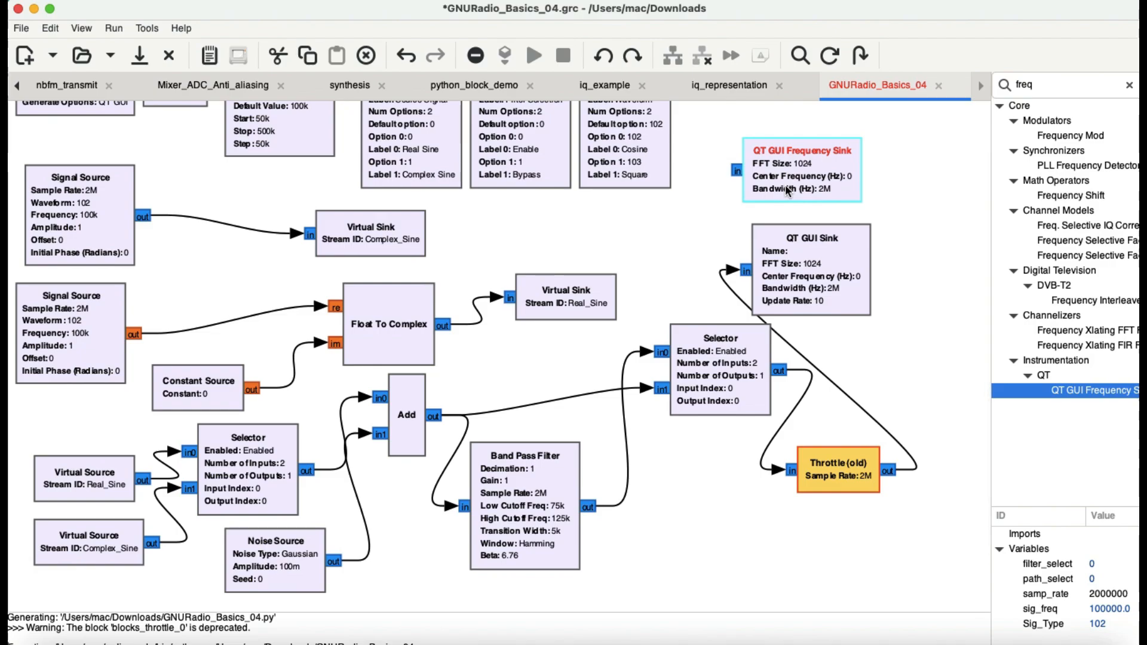
{"action": "left_click", "coordinate": [367, 56]}
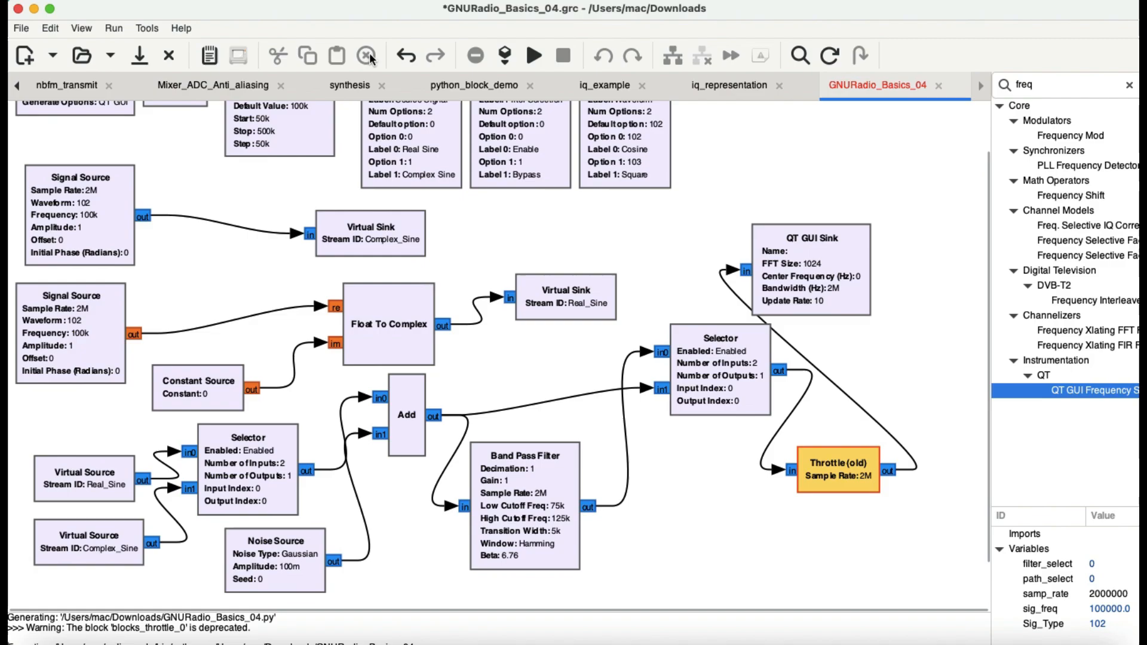
Run the flowgraph and switch to the time-domain display.
{"action": "left_click", "coordinate": [529, 64]}
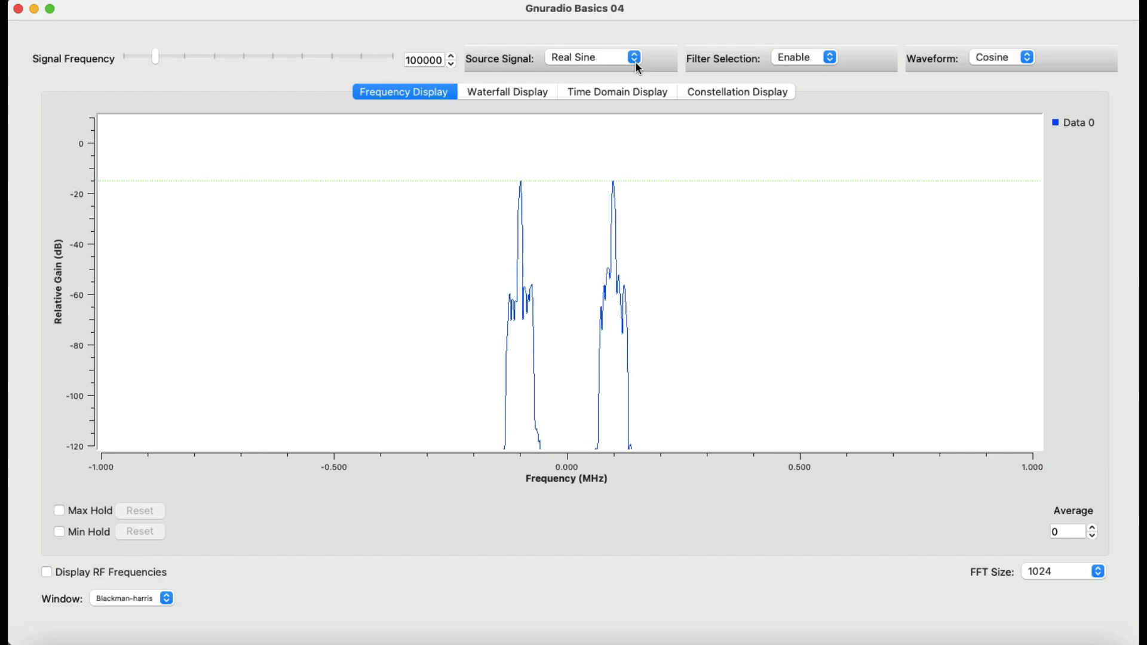
{"action": "left_click", "coordinate": [626, 92]}
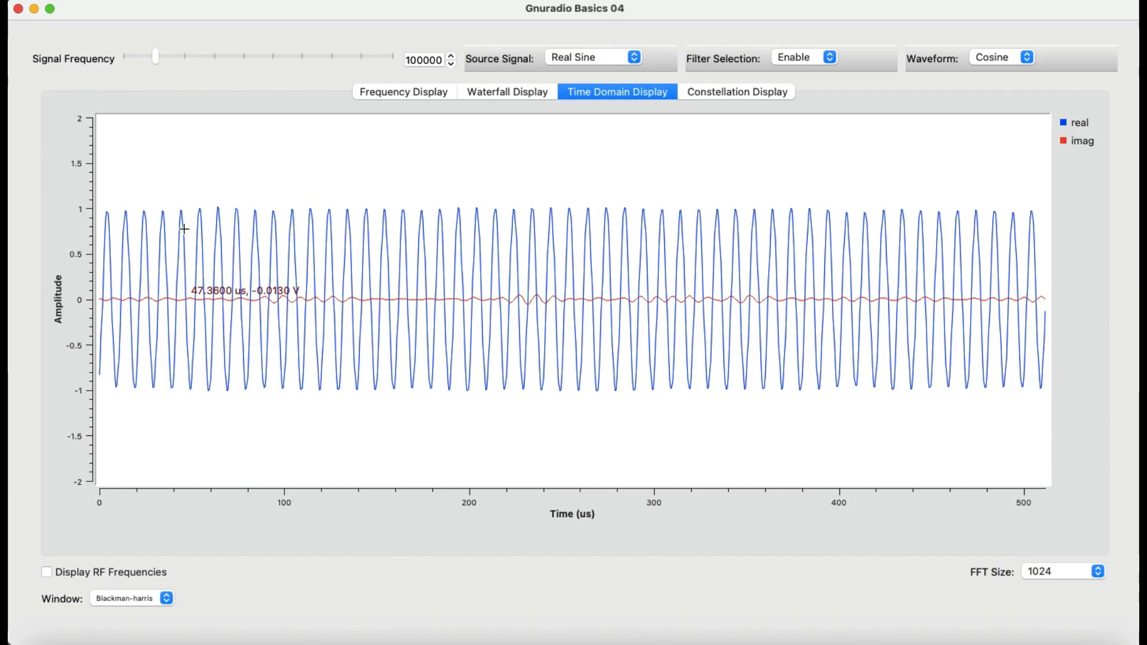
Set the source signal to Complex Sine and zoom into the time-domain plot.
{"action": "left_click", "coordinate": [632, 60]}
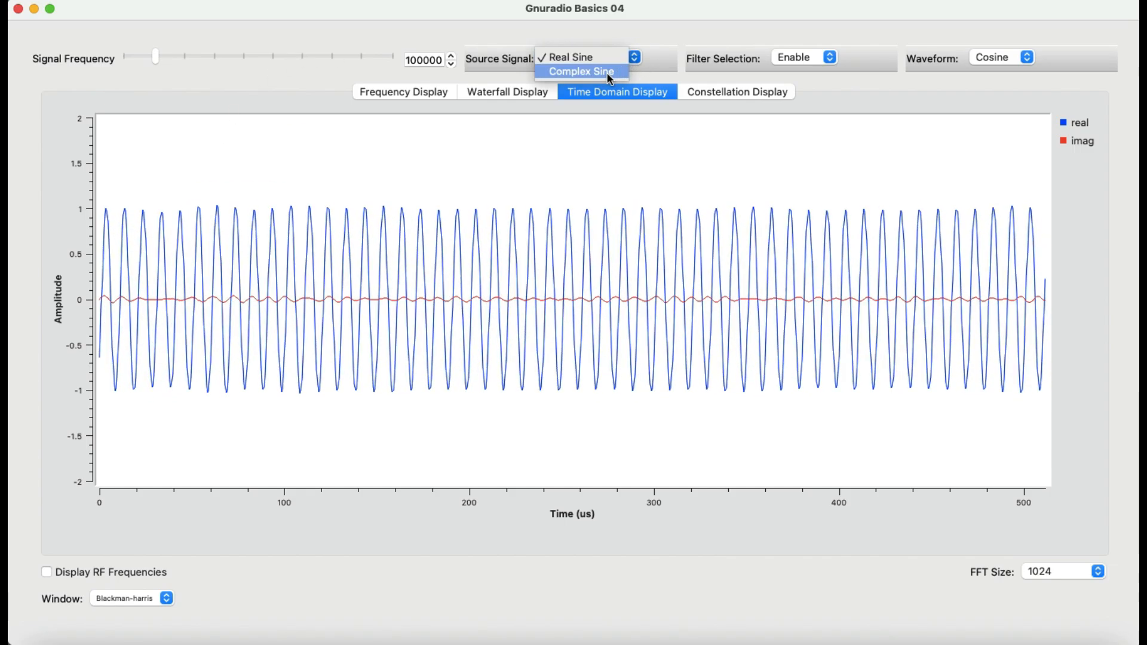
{"action": "left_click", "coordinate": [608, 79]}
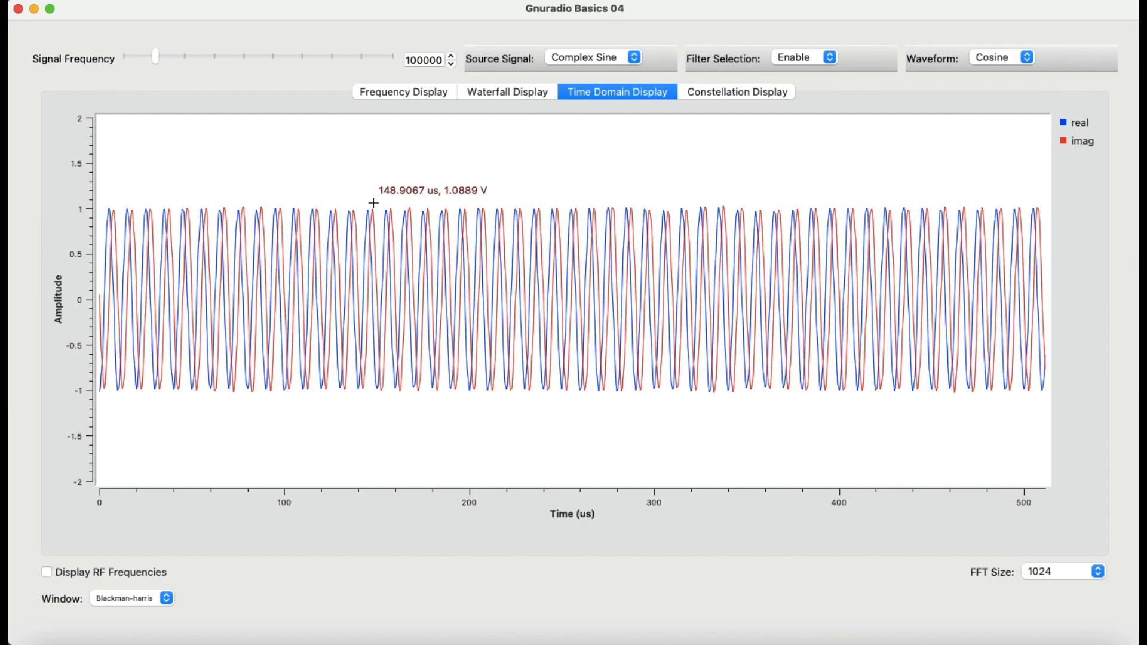
{"action": "left_click_drag", "start_coordinate": [363, 204], "coordinate": [598, 441]}
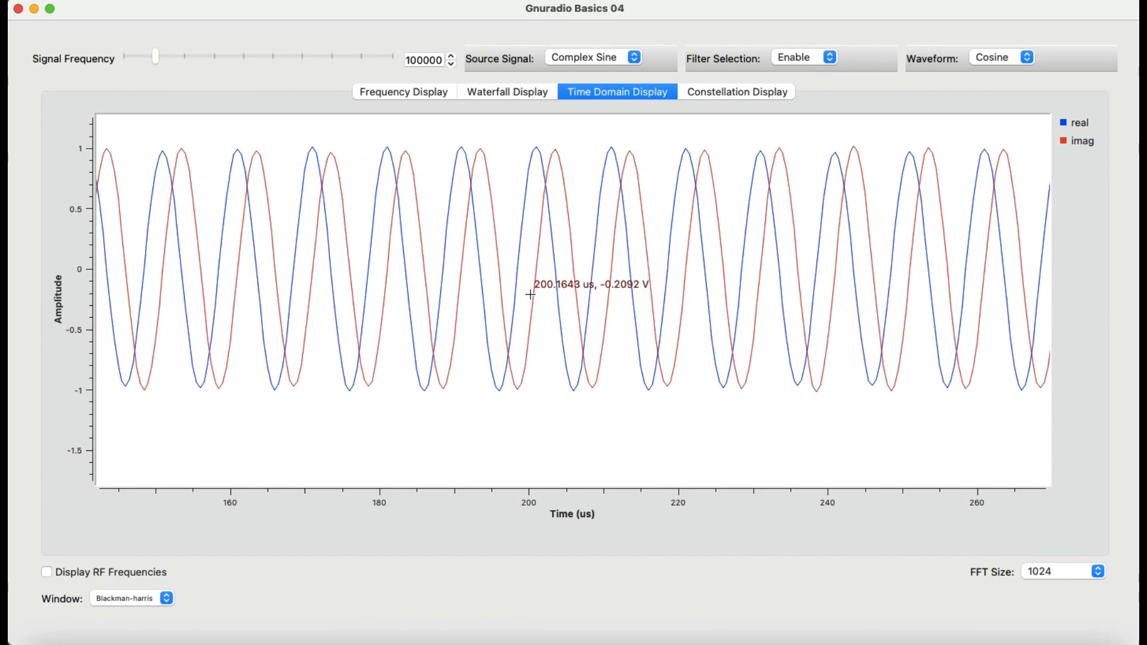
{"action": "scroll", "coordinate": [487, 247], "scroll_direction": "up", "scroll_amount": 2}
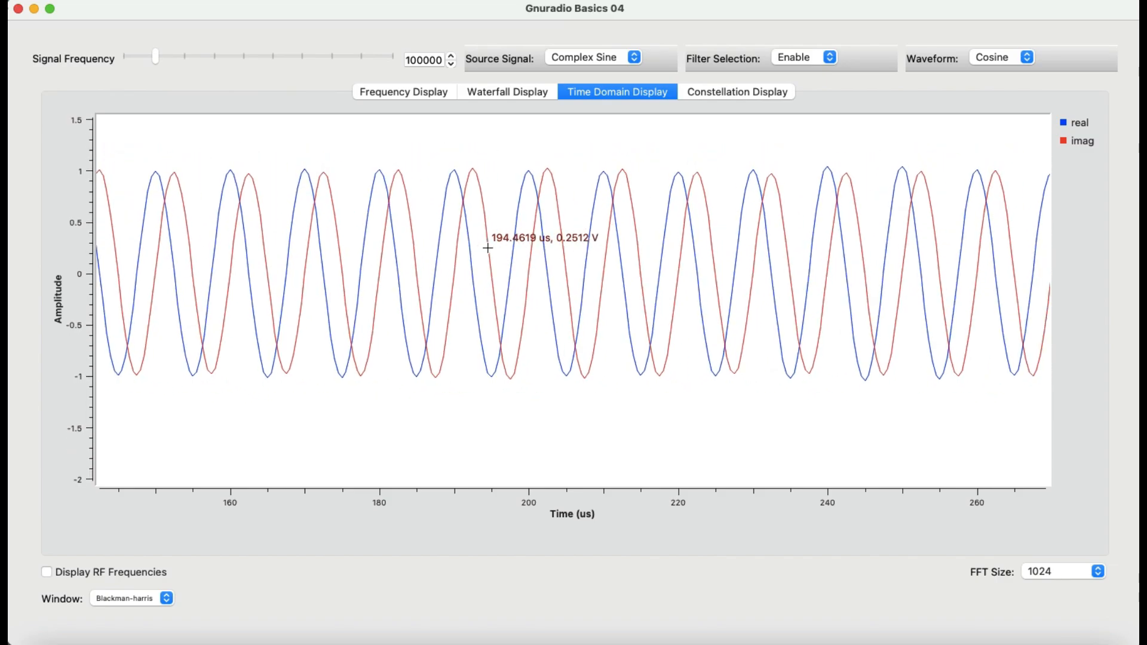
{"action": "scroll", "coordinate": [487, 247], "scroll_direction": "up", "scroll_amount": 2}
Set the source signal back to Real Sine on the frequency display and close the running window.
{"action": "left_click", "coordinate": [385, 92]}
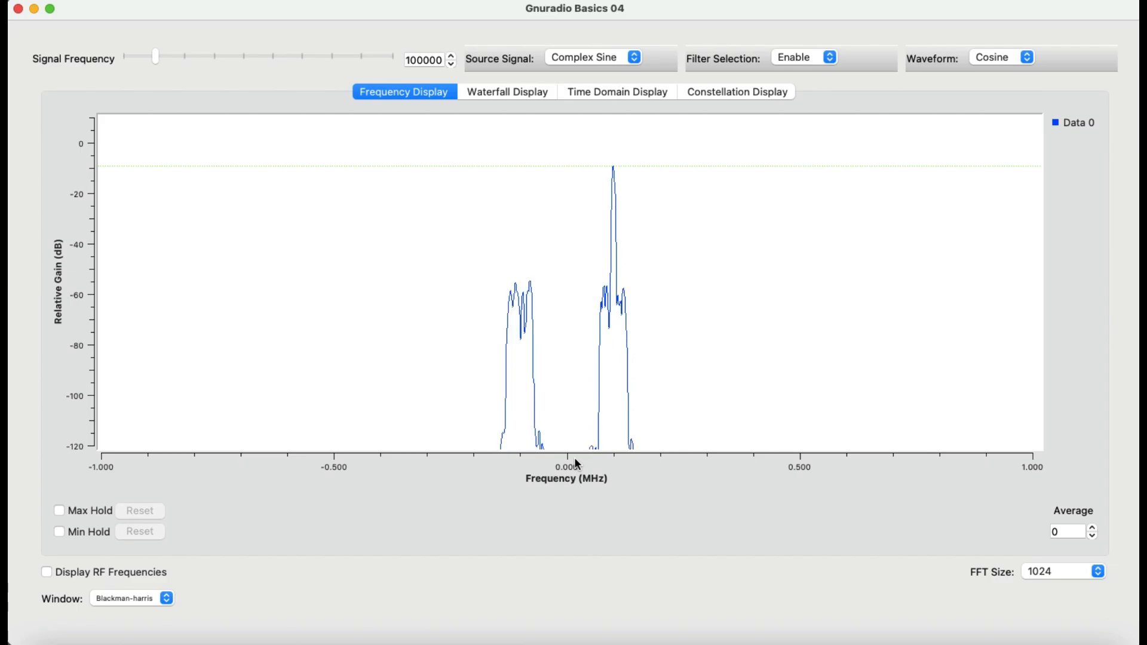
{"action": "left_click", "coordinate": [634, 58]}
{"action": "left_click", "coordinate": [601, 44]}
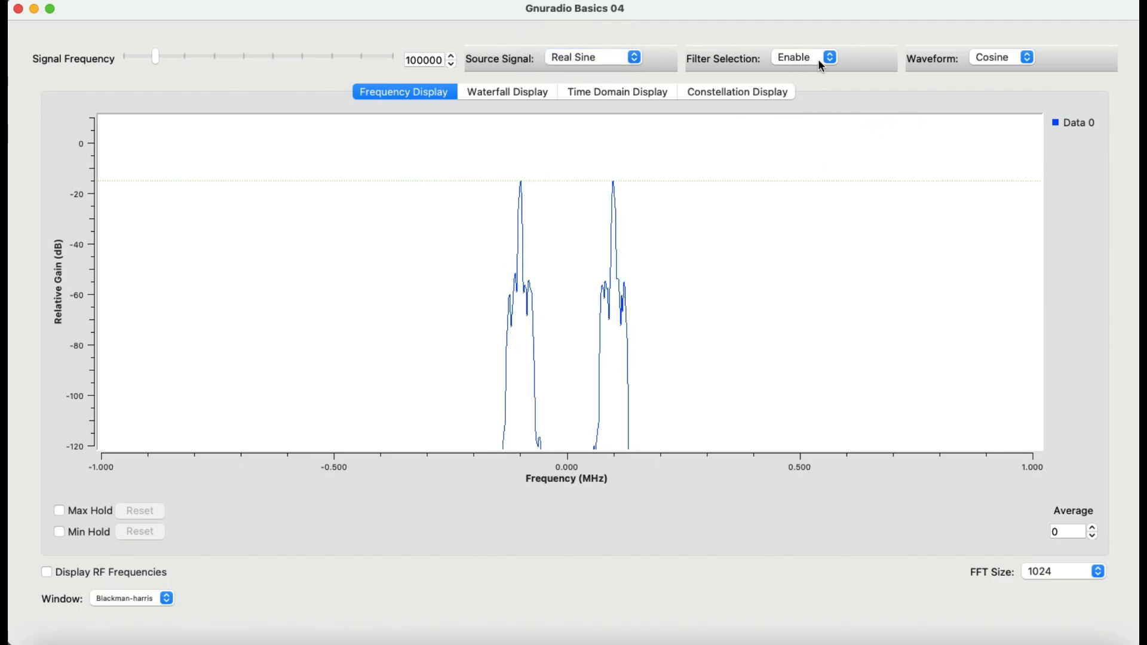
{"action": "left_click", "coordinate": [34, 9]}
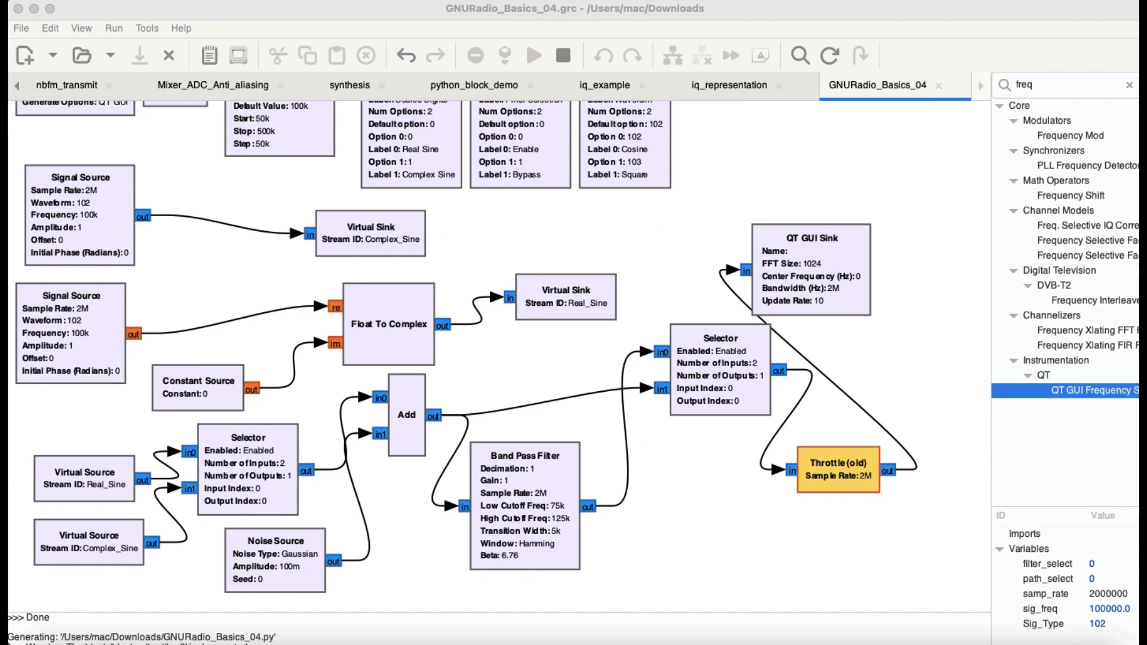
Run the flowgraph and set the filter selection to Bypass.
{"action": "left_click", "coordinate": [943, 633]}
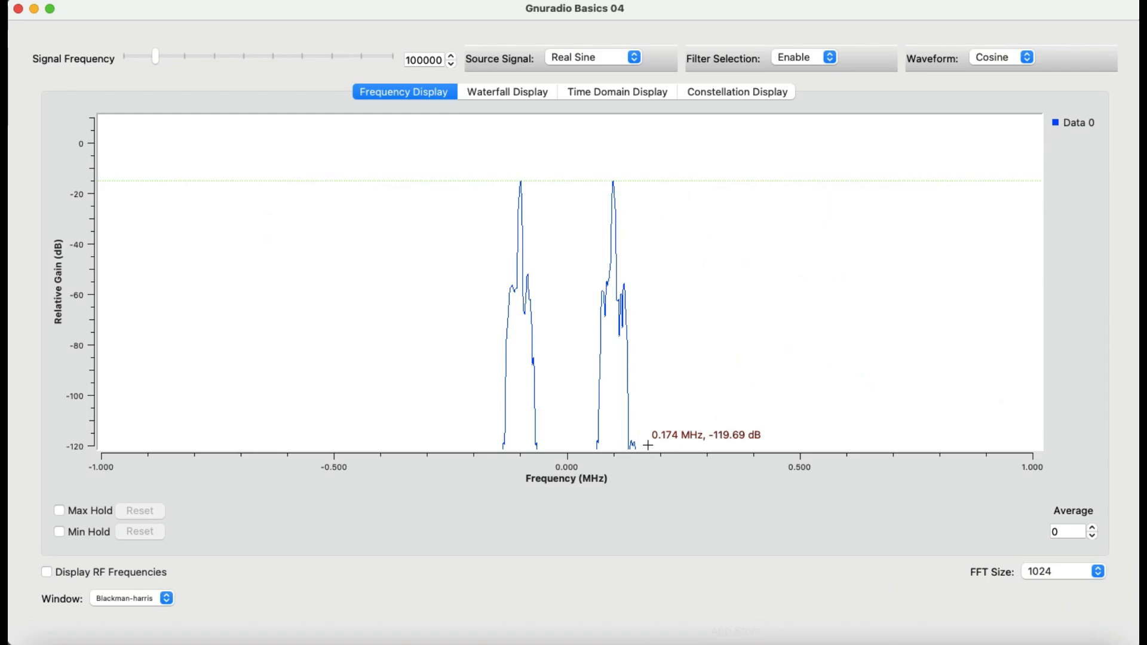
{"action": "left_click", "coordinate": [829, 58]}
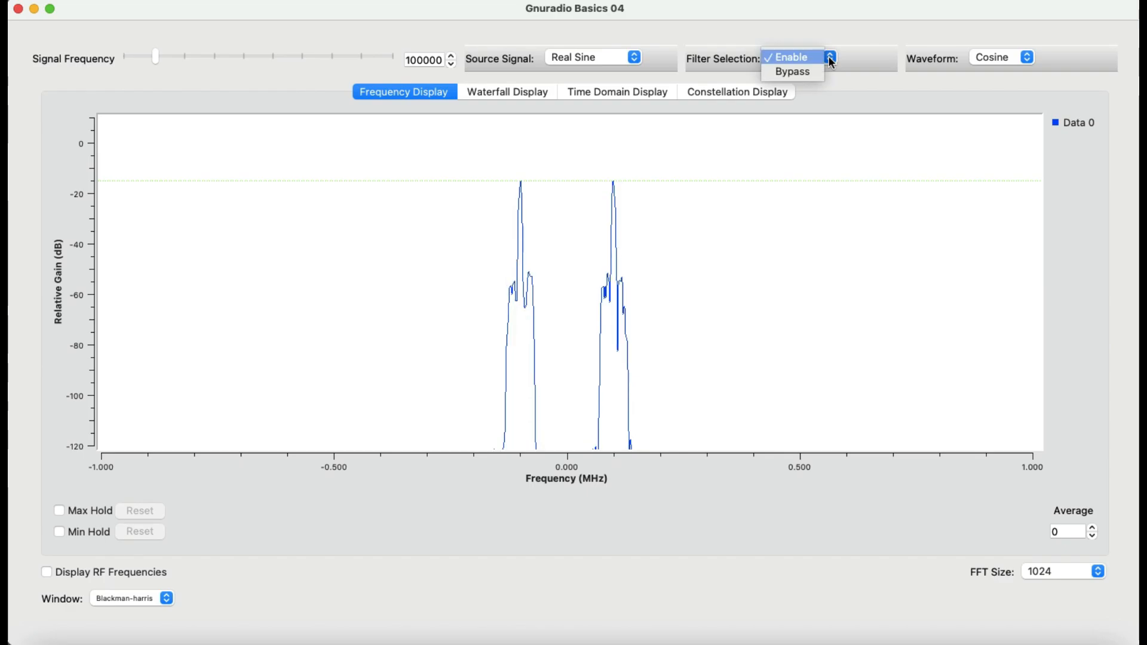
{"action": "left_click", "coordinate": [812, 71]}
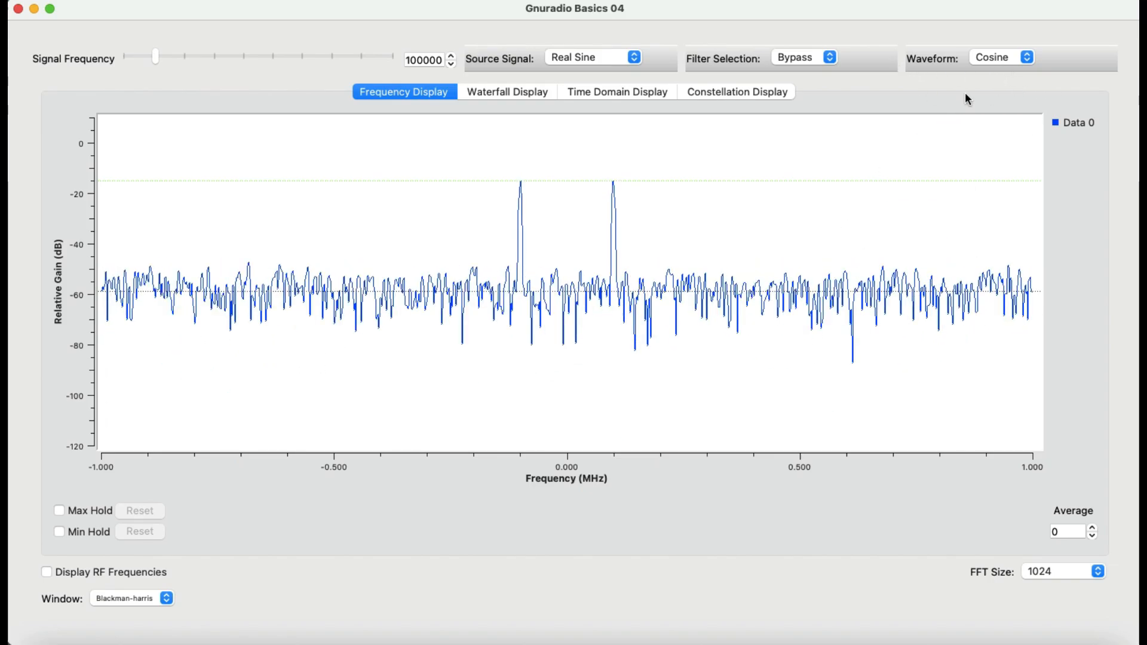
Set the waveform to Square and inspect it on the time-domain, constellation and frequency displays.
{"action": "left_click", "coordinate": [1026, 57]}
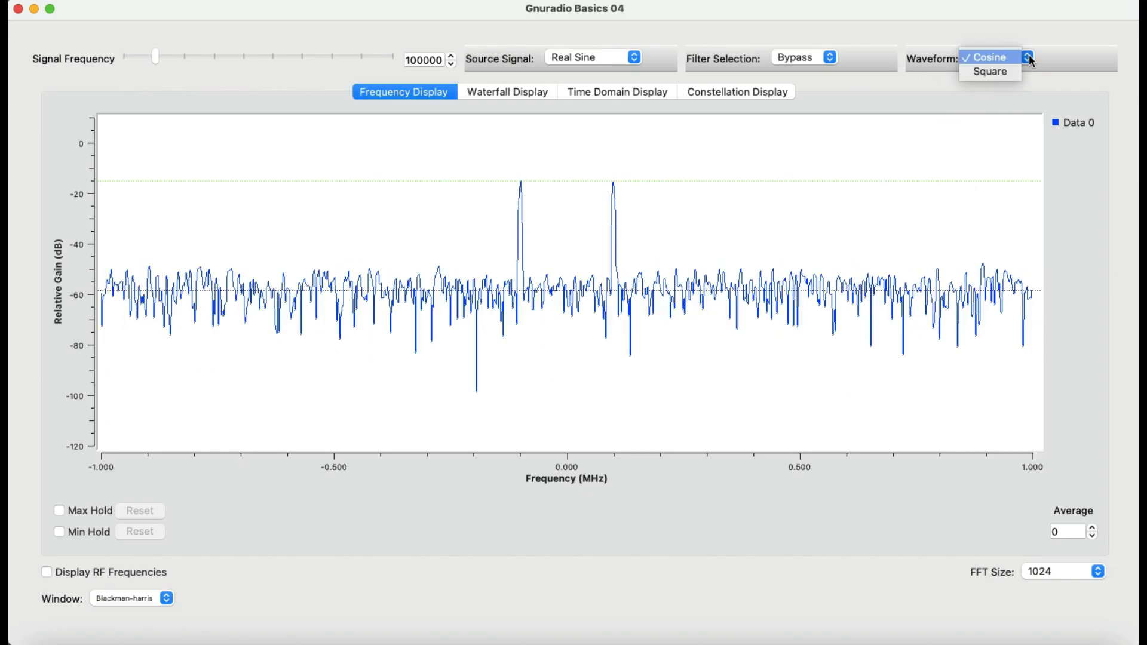
{"action": "left_click", "coordinate": [996, 73]}
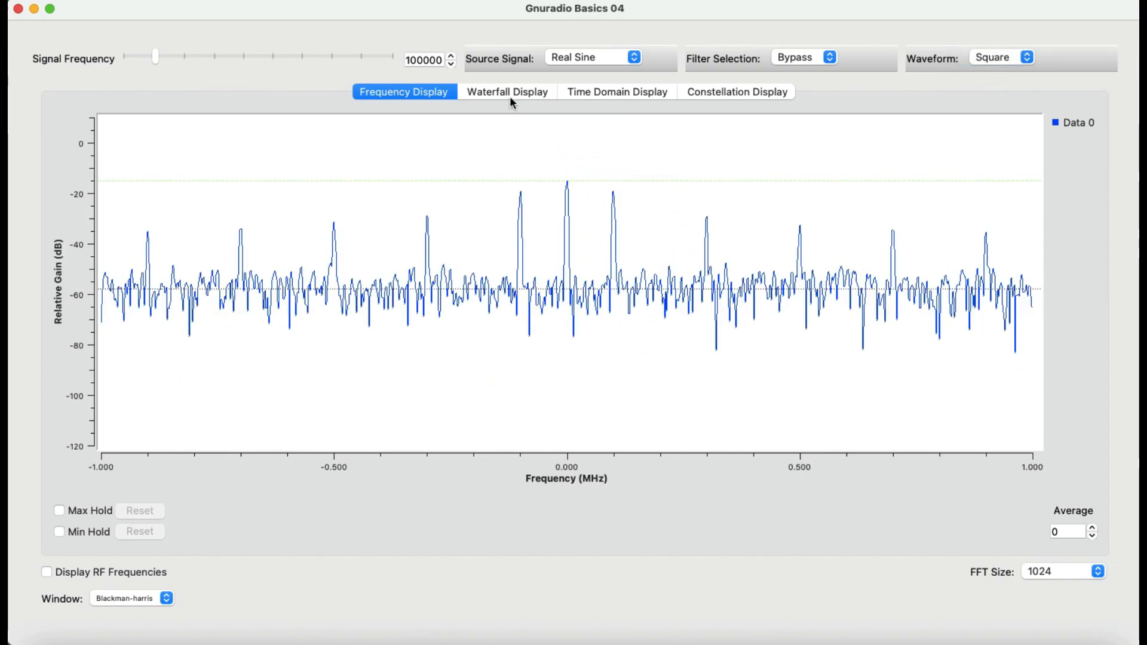
{"action": "left_click", "coordinate": [594, 94]}
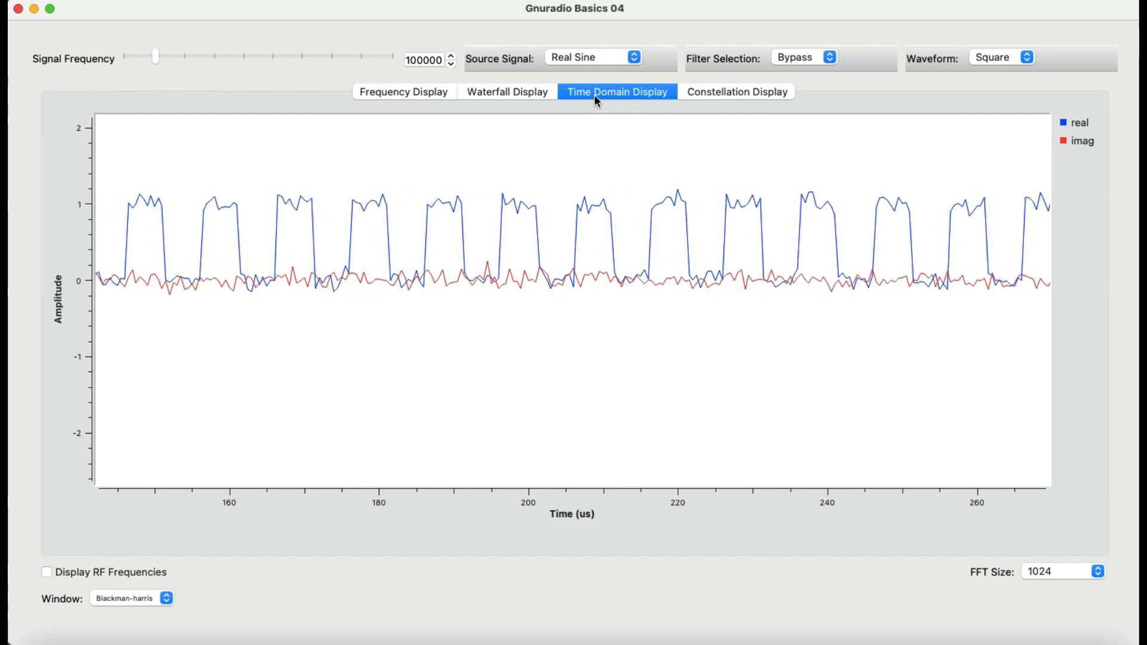
{"action": "left_click", "coordinate": [716, 91]}
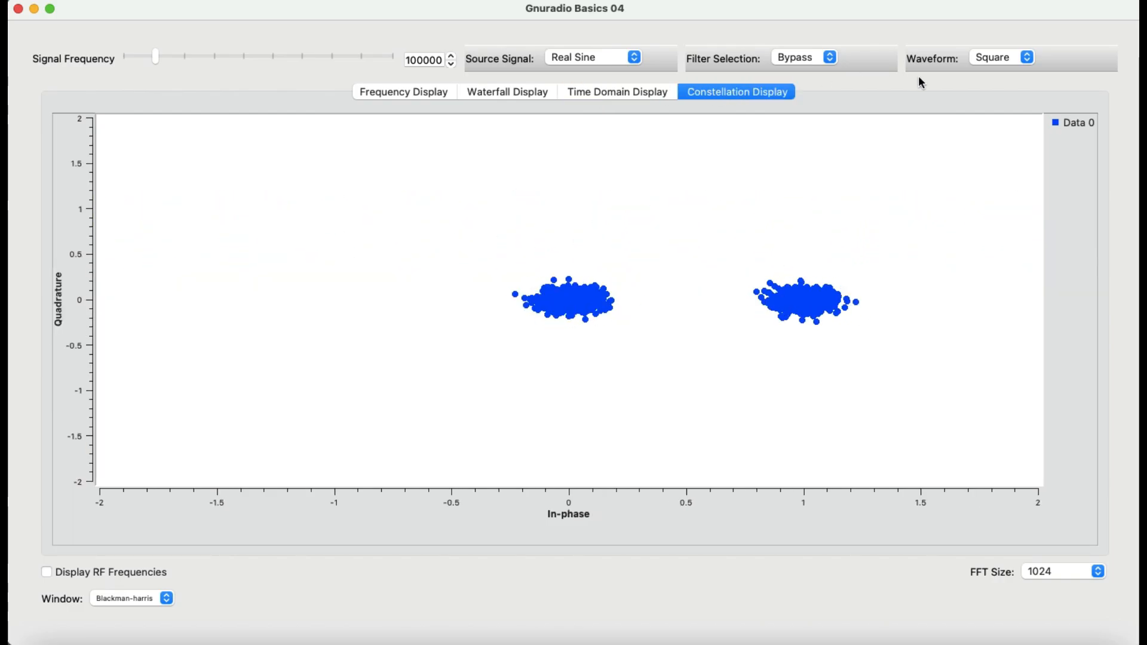
{"action": "left_click", "coordinate": [423, 94]}
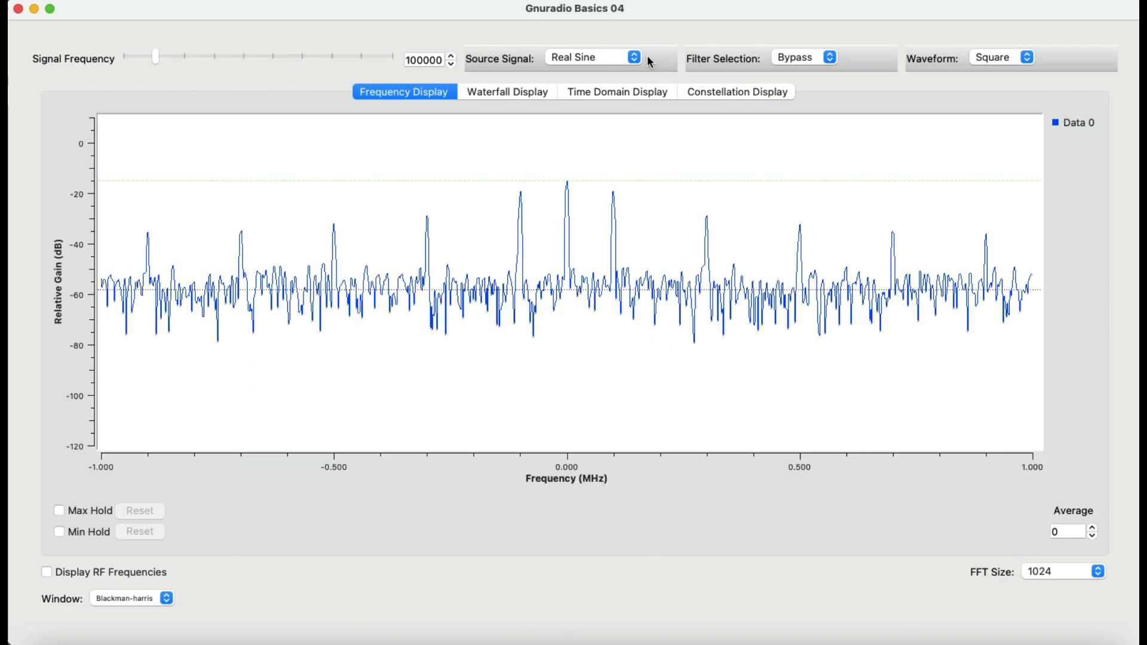
Set the filter selection back to Enable and inspect the waterfall, time-domain and constellation displays.
{"action": "left_click", "coordinate": [830, 58]}
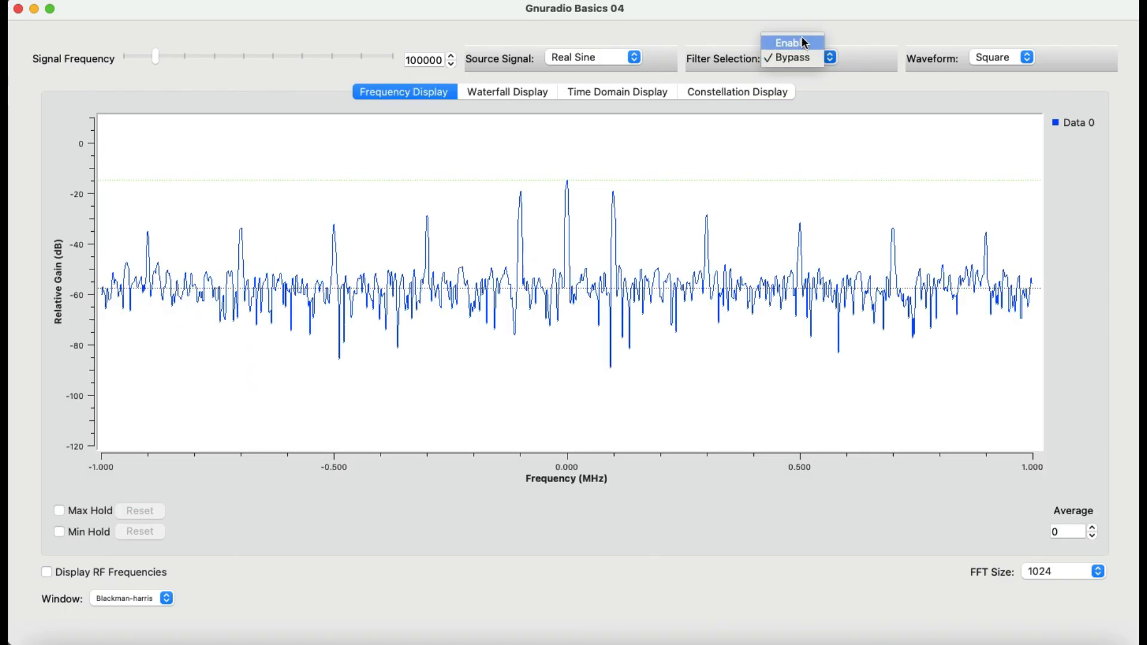
{"action": "left_click", "coordinate": [799, 43]}
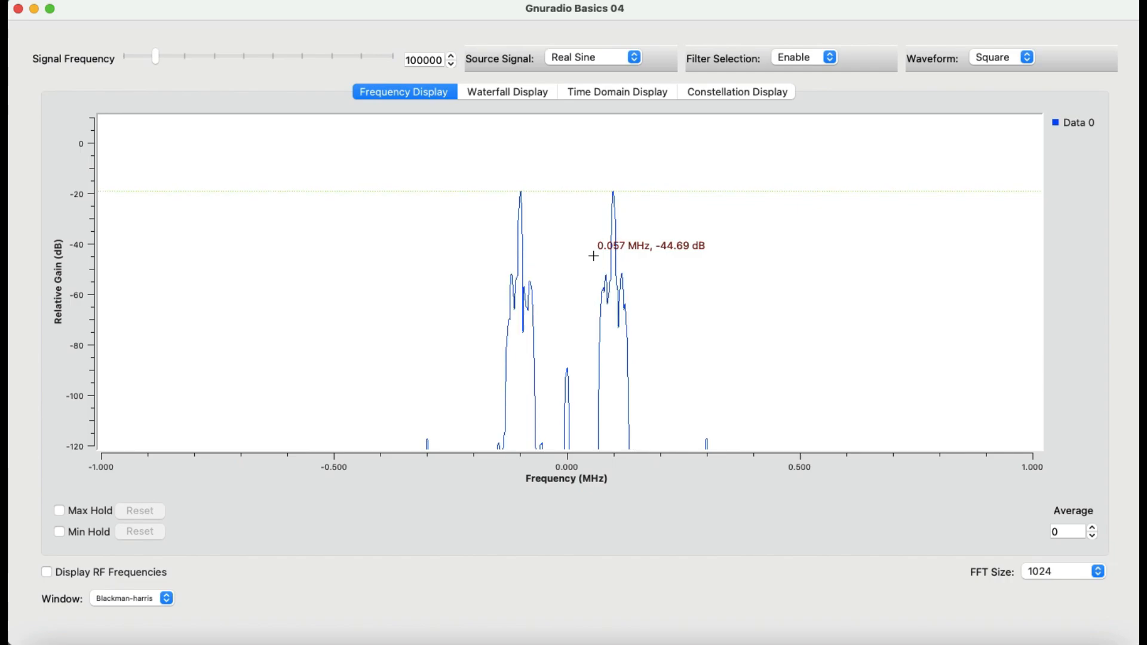
{"action": "left_click", "coordinate": [521, 90]}
{"action": "left_click", "coordinate": [599, 93]}
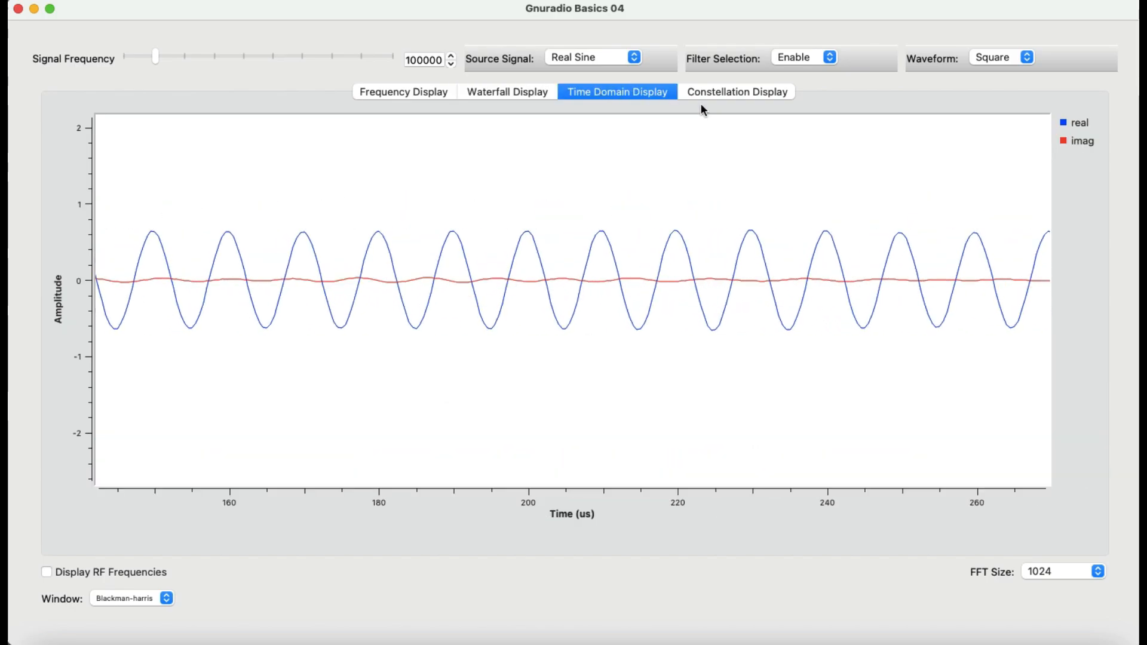
{"action": "left_click", "coordinate": [716, 94]}
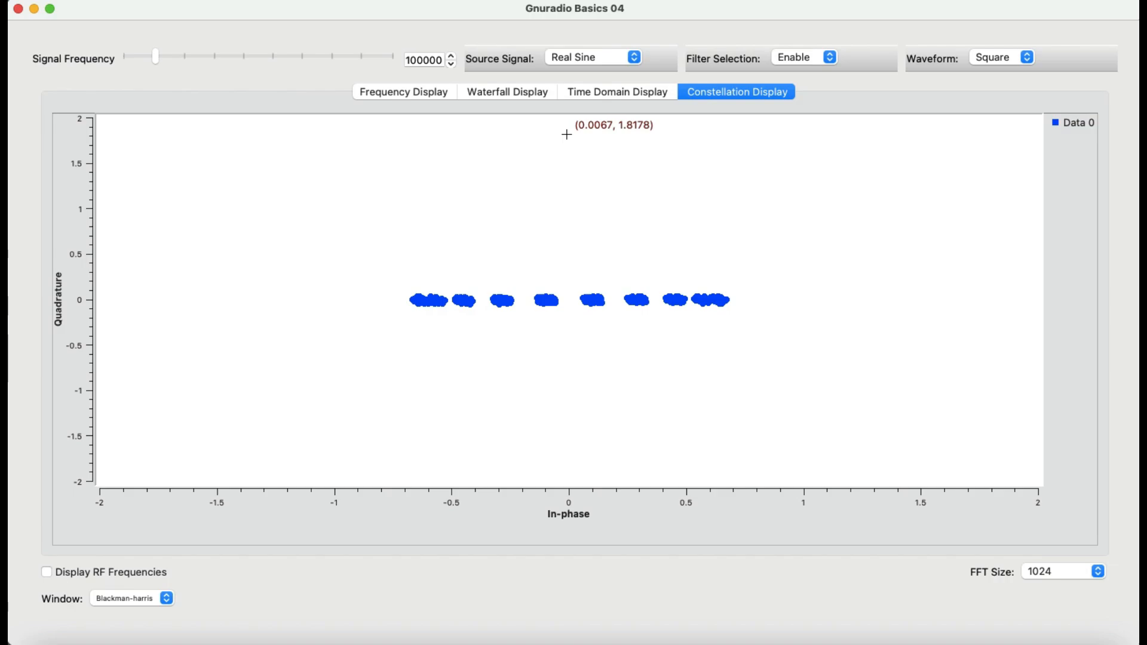
Set the source signal to Complex Sine, view the frequency display, and close the running window.
{"action": "left_click", "coordinate": [635, 57]}
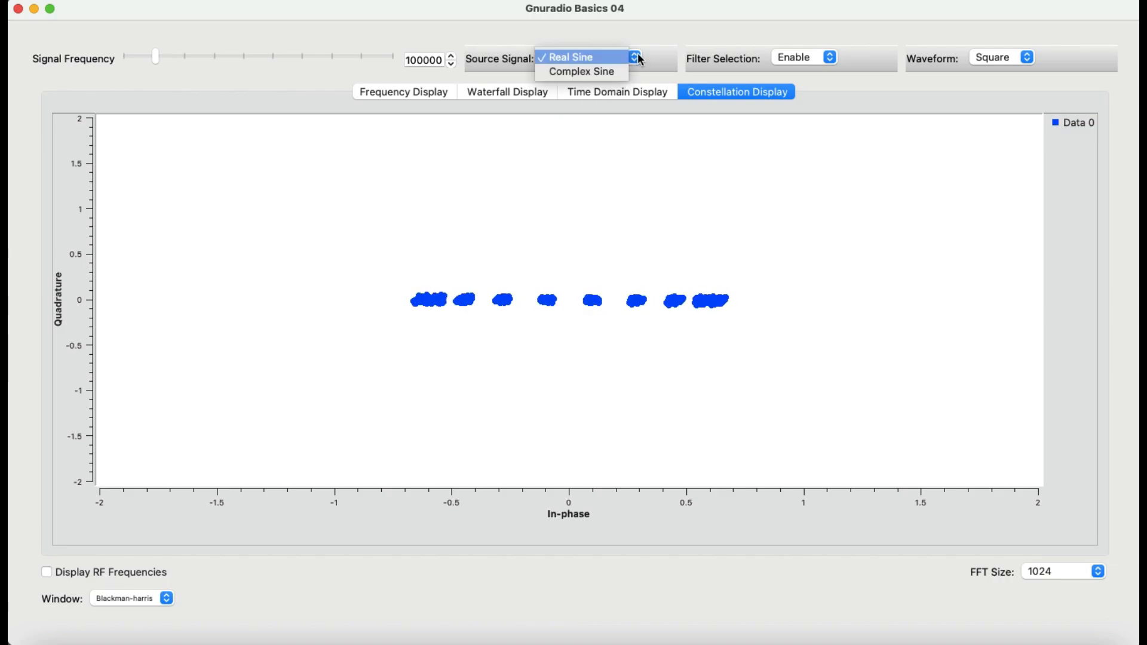
{"action": "left_click", "coordinate": [610, 75]}
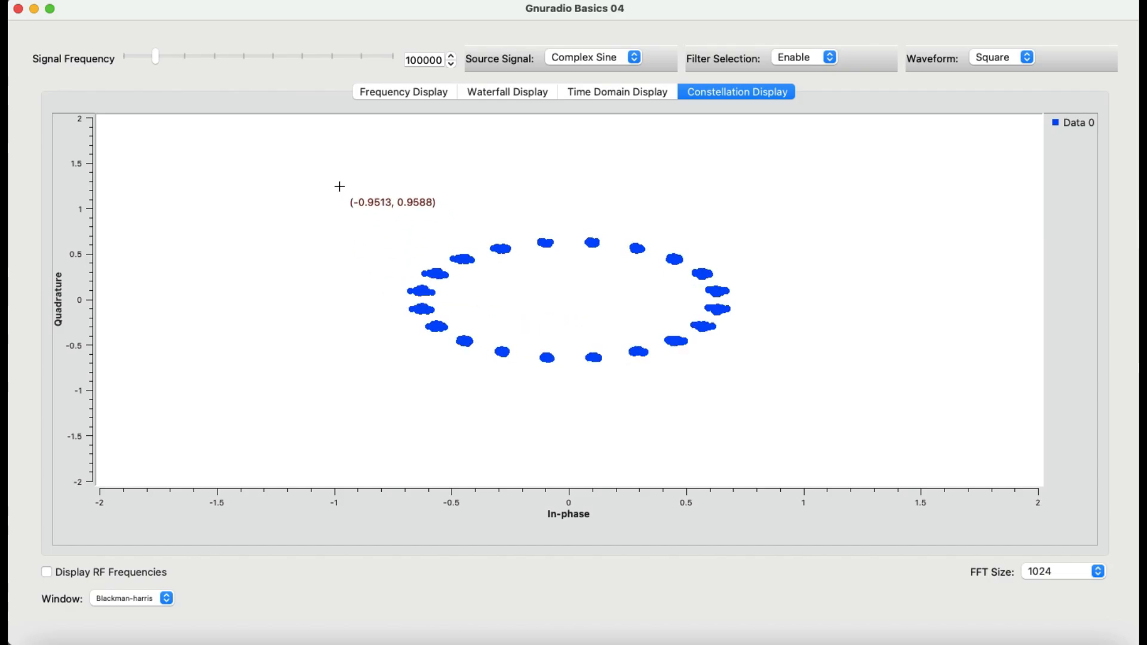
{"action": "left_click", "coordinate": [392, 91]}
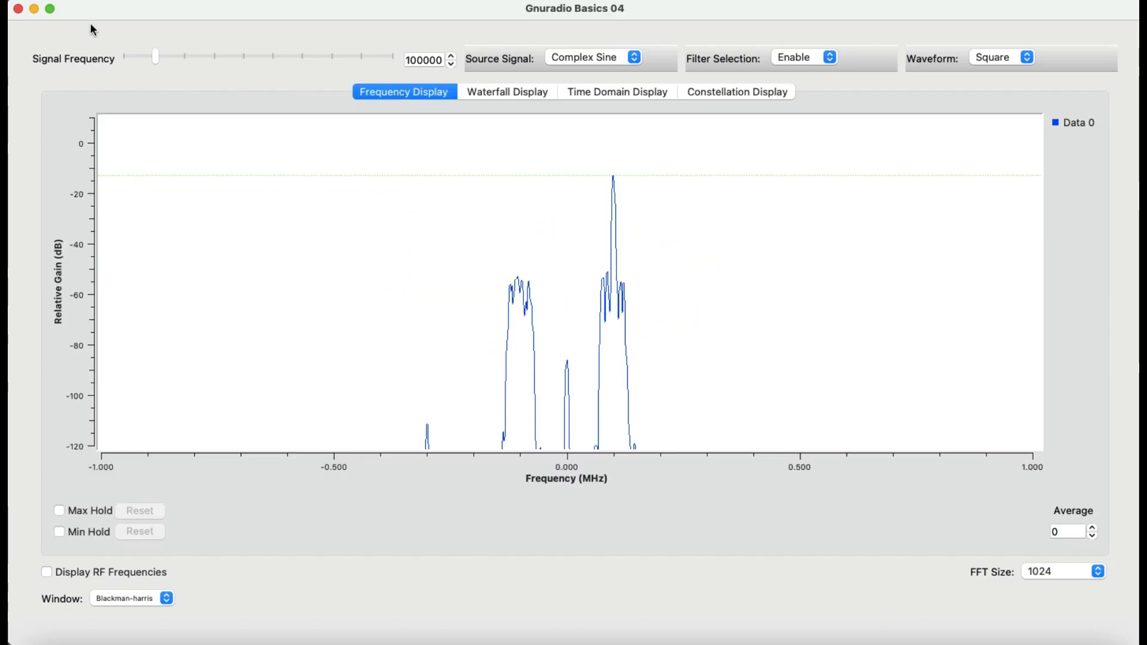
{"action": "left_click", "coordinate": [34, 9]}
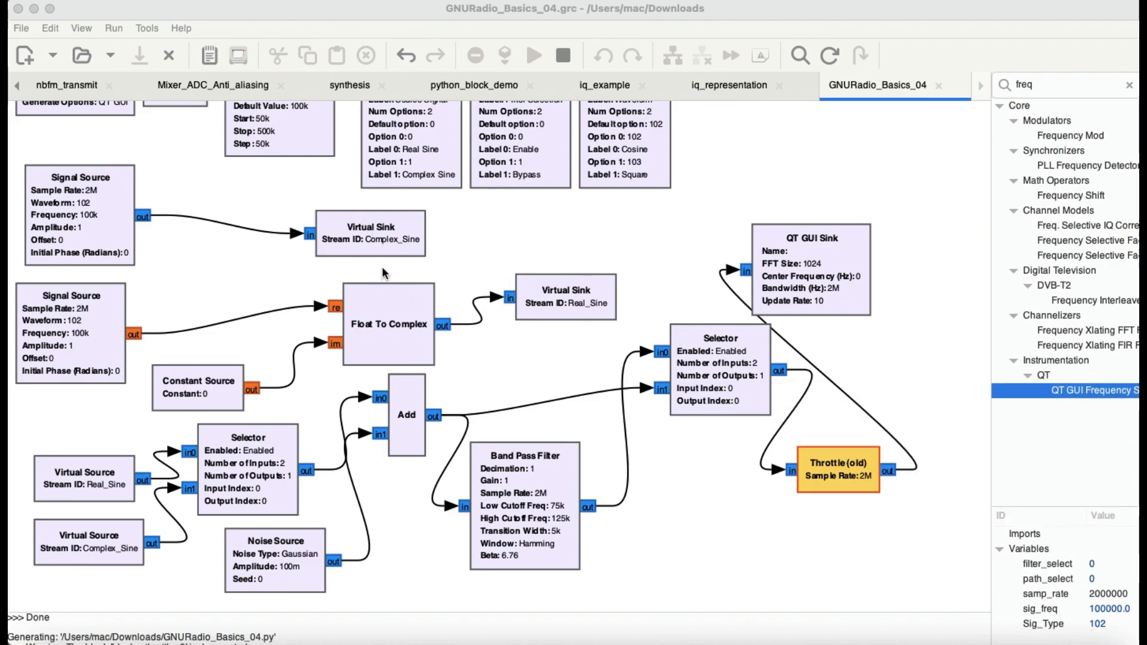